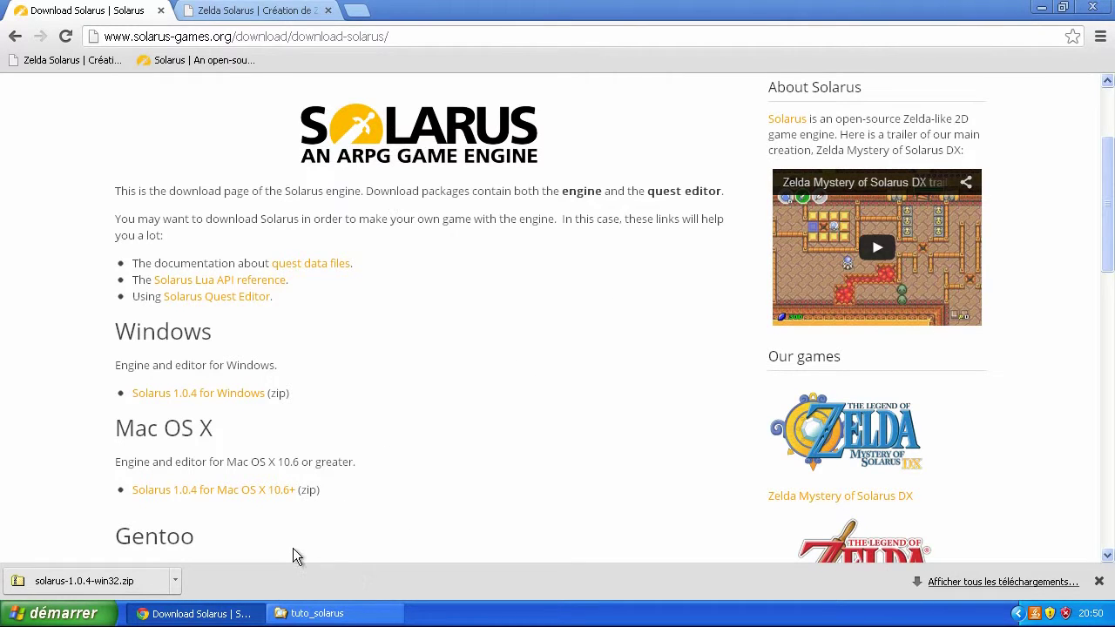
pyautogui.scroll(-1, 491, 352)
pyautogui.scroll(-1, 522, 383)
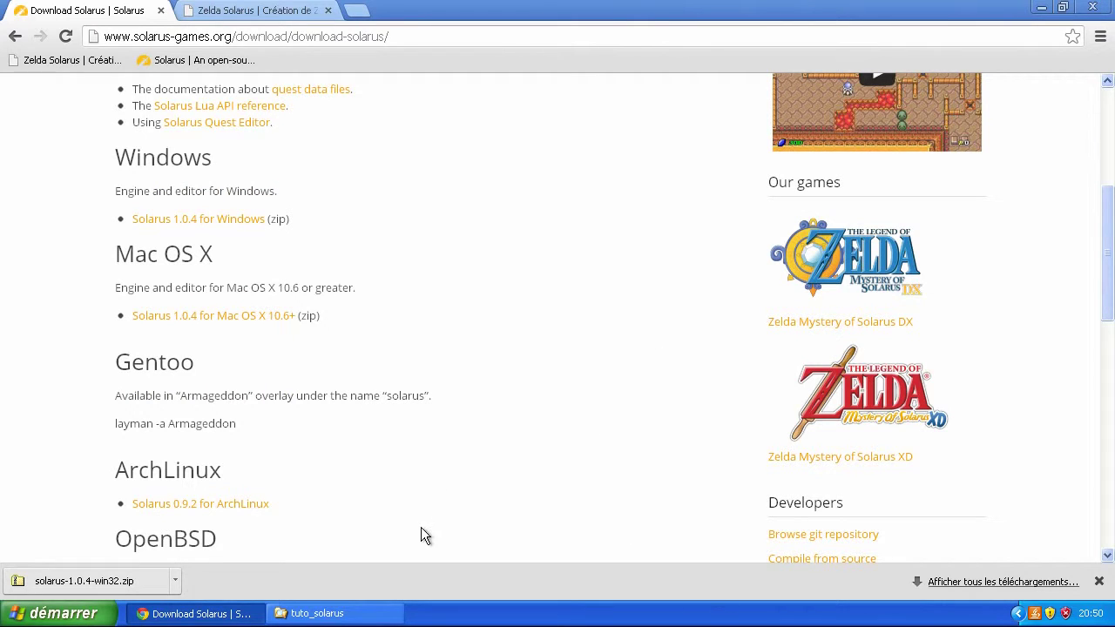
pyautogui.moveTo(97, 583); pyautogui.dragTo(20, 593)
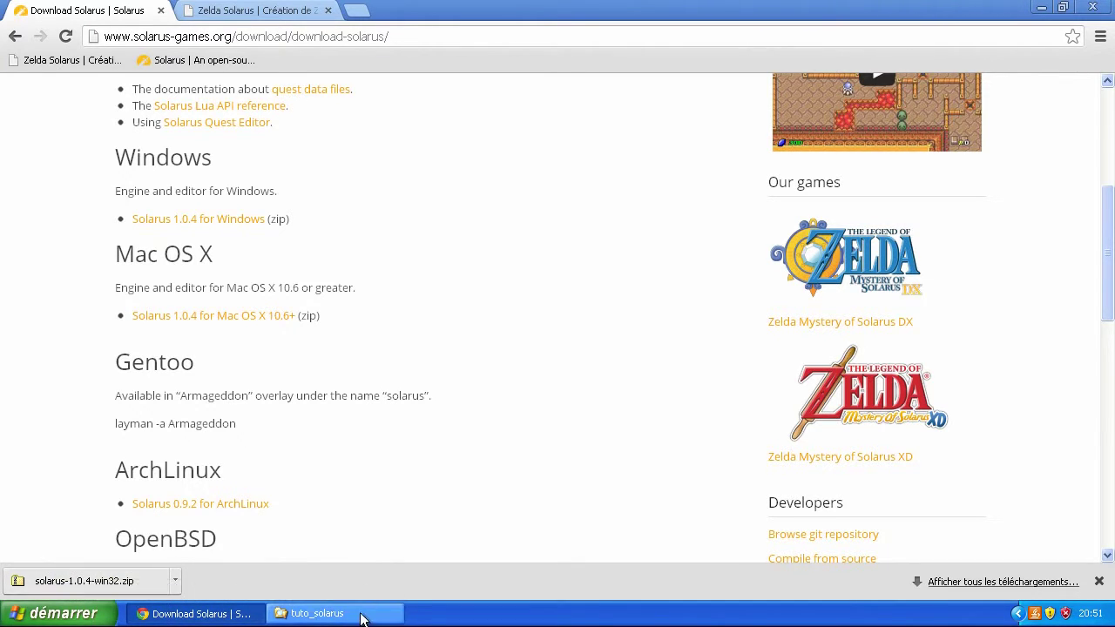
# - Switch to the tuto_solarus folder in Windows Explorer and extract solarus-1.0.4-win32.zip there, without displaying the extracted files on completion
pyautogui.click(322, 613)
pyautogui.click(701, 227)
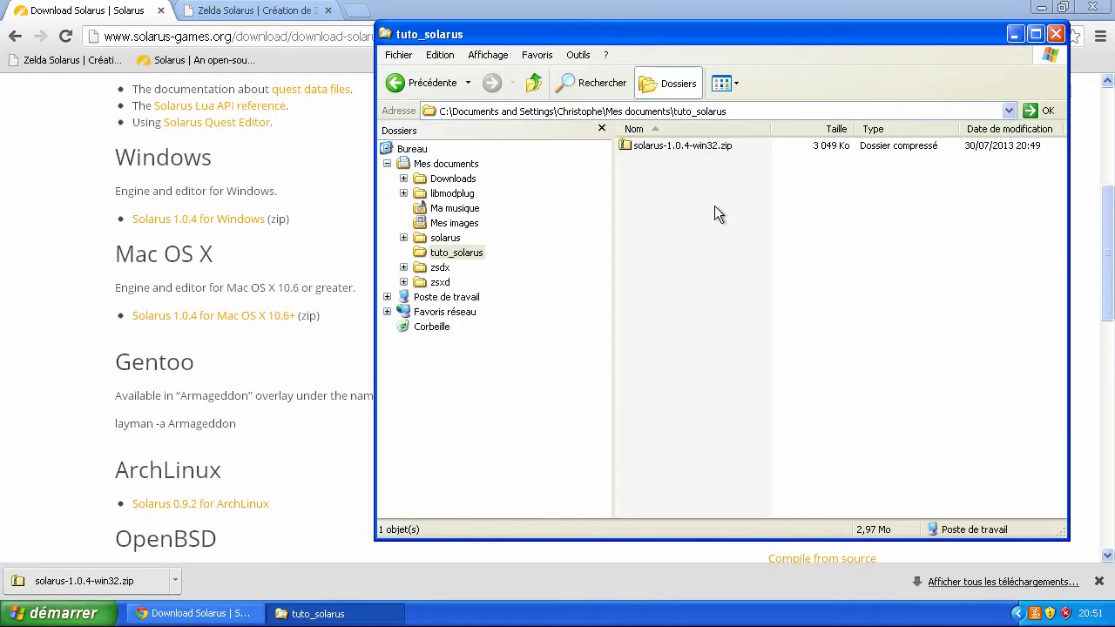
pyautogui.rightClick(698, 148)
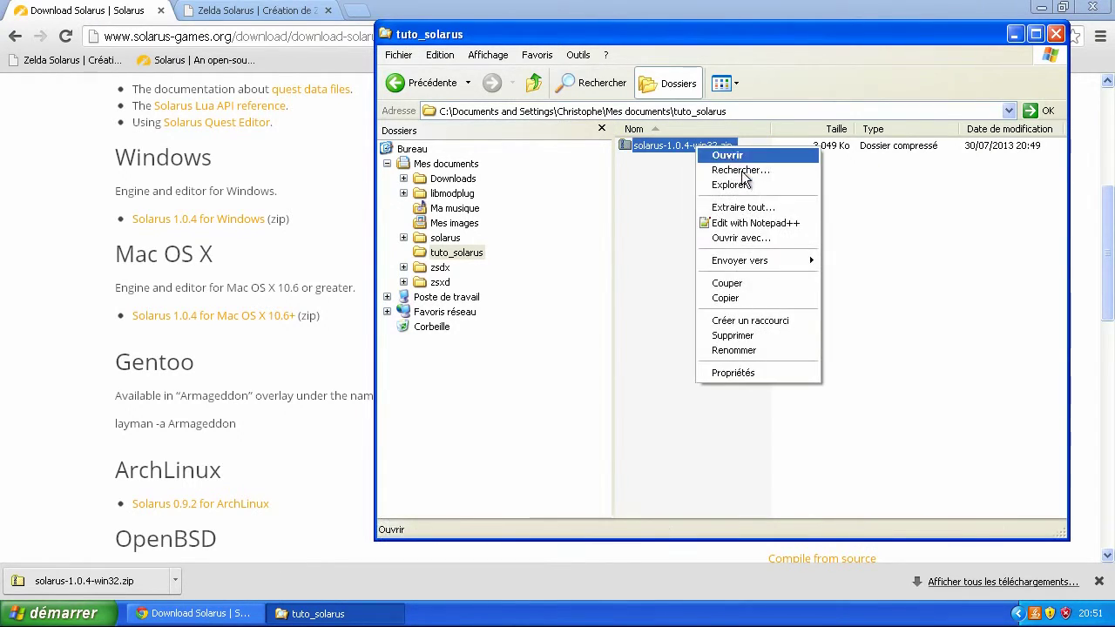
pyautogui.click(772, 213)
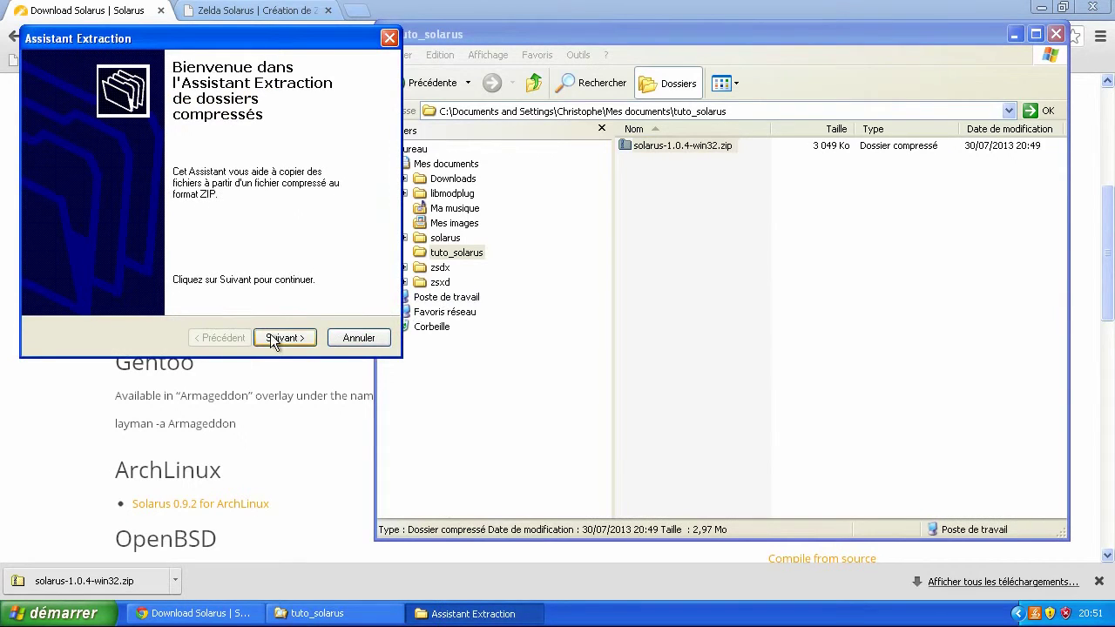
pyautogui.click(273, 339)
pyautogui.click(291, 336)
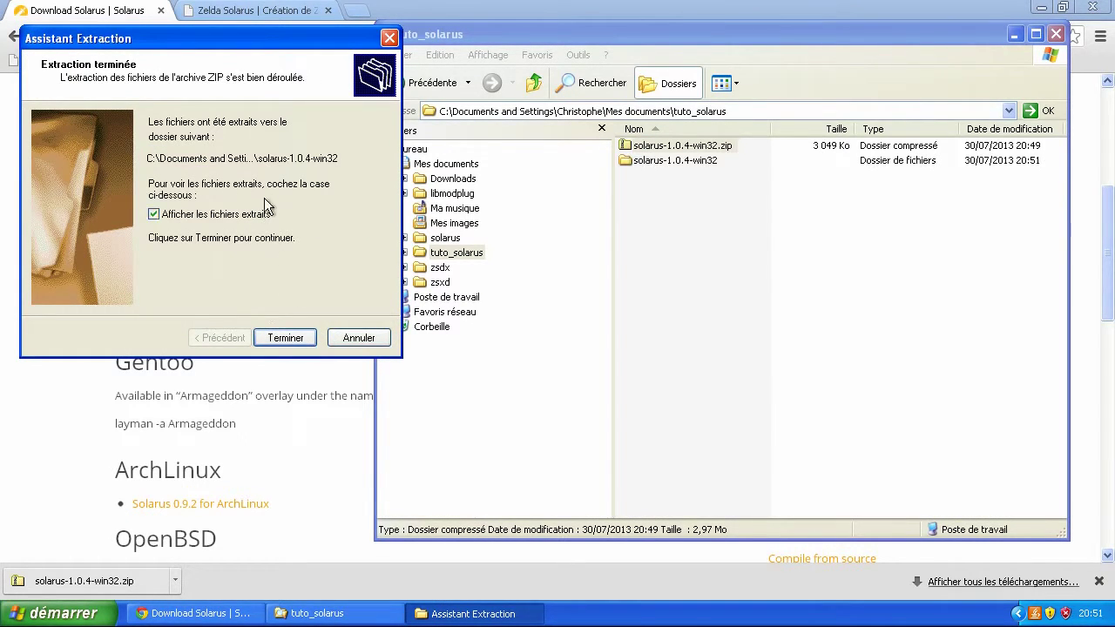
pyautogui.click(259, 214)
pyautogui.click(277, 340)
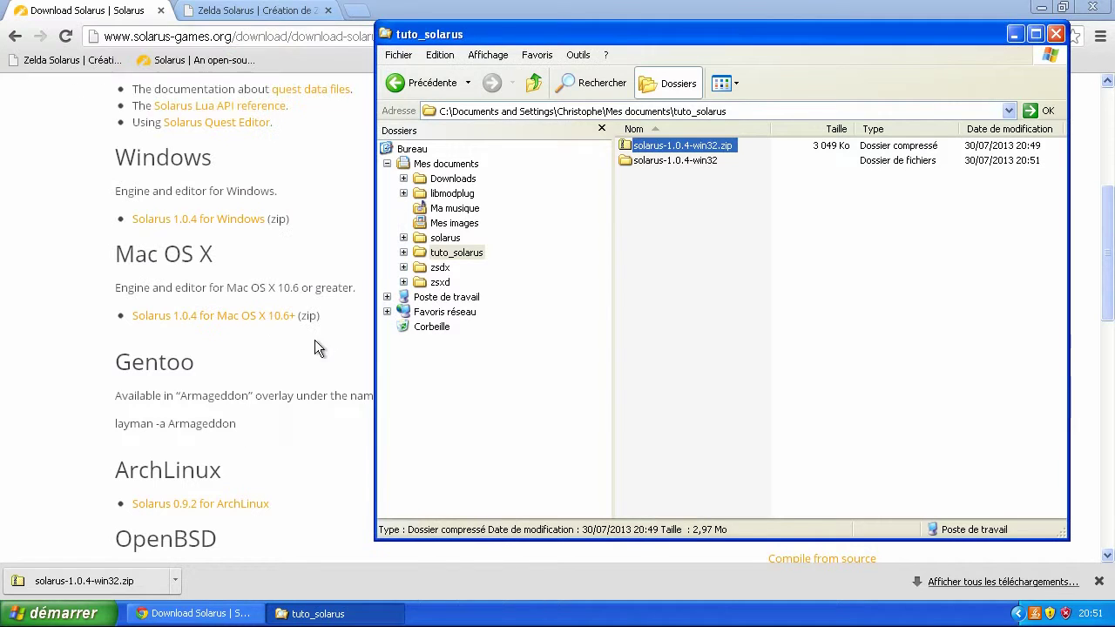
# - Delete the solarus-1.0.4-win32.zip archive from the tuto_solarus folder
pyautogui.click(727, 146)
pyautogui.press('Delete')
pyautogui.press('Return')
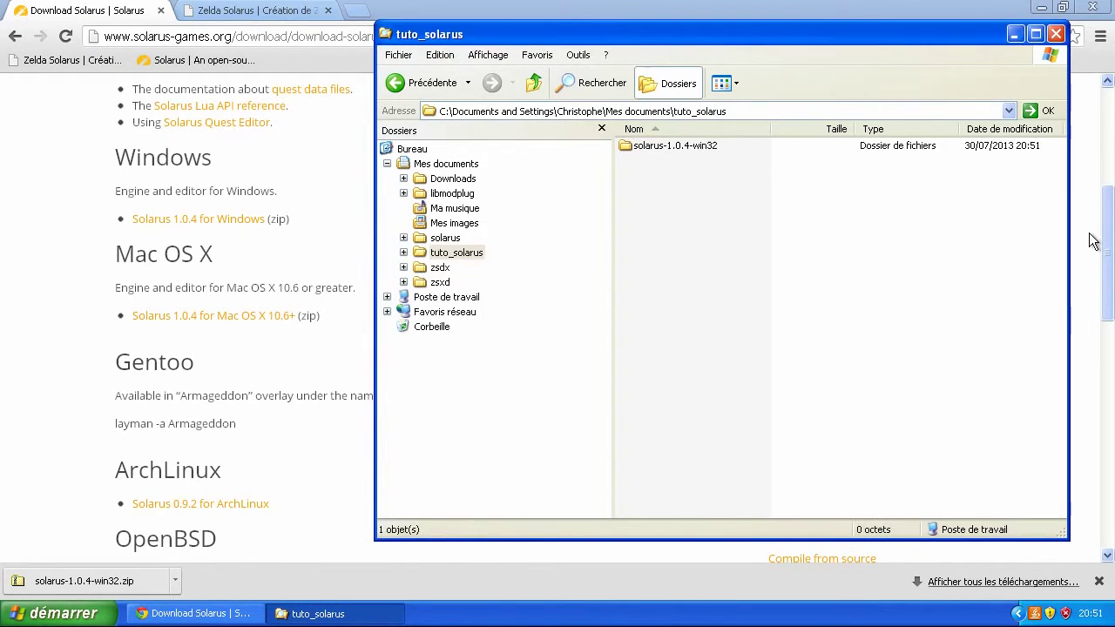
# - Move the solarus_quest_editor folder and all files inside the extracted solarus folder directly into tuto_solarus
pyautogui.doubleClick(710, 150)
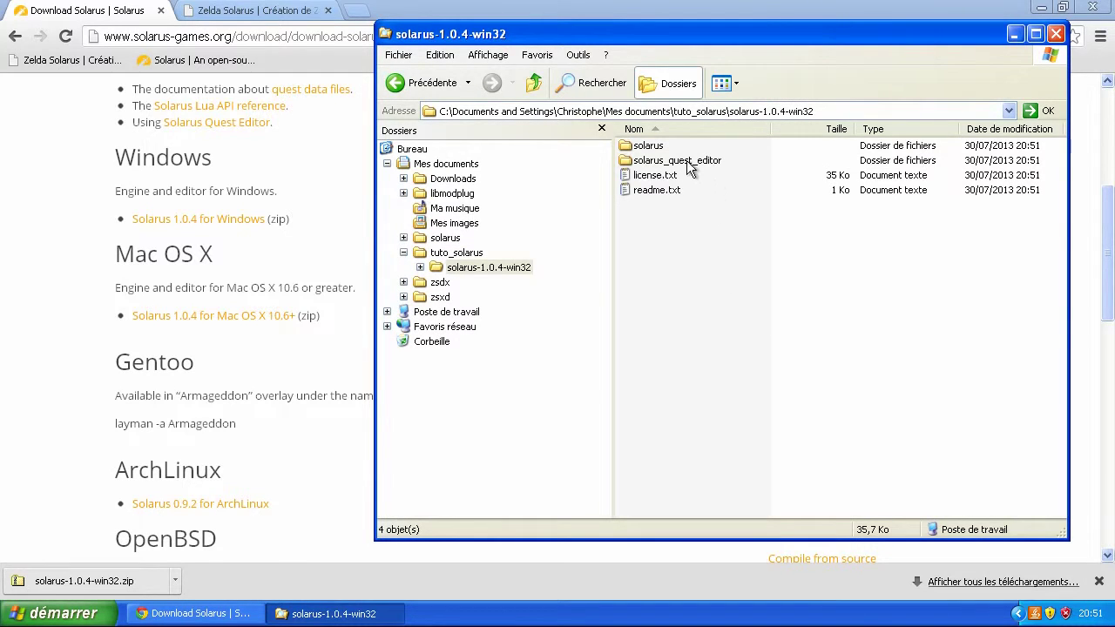
pyautogui.click(689, 165)
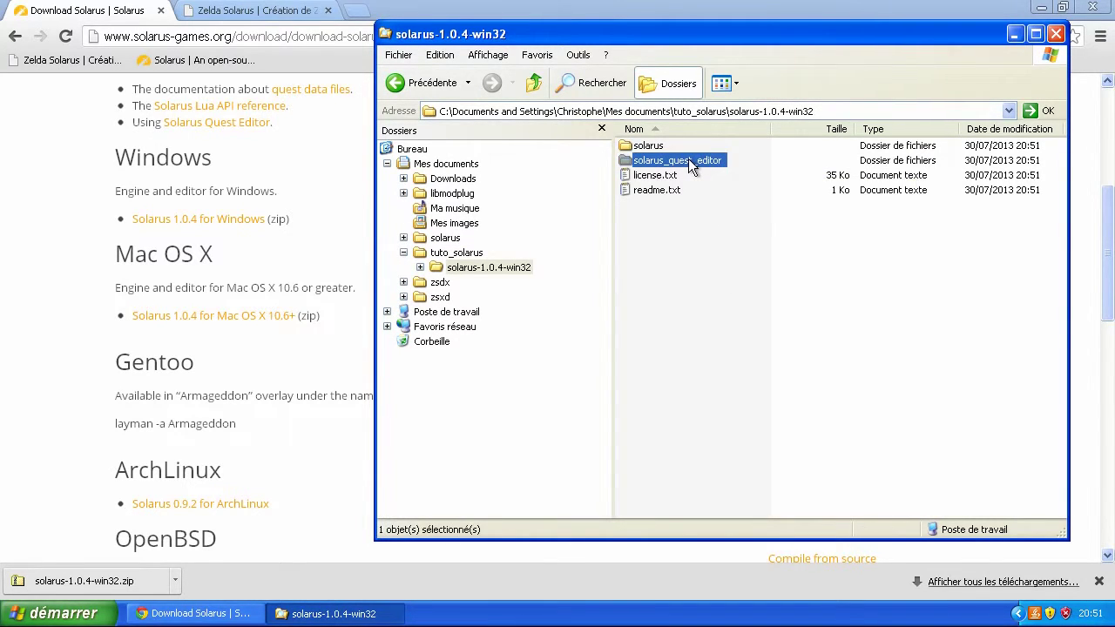
pyautogui.moveTo(688, 161); pyautogui.dragTo(495, 255)
pyautogui.doubleClick(662, 150)
pyautogui.moveTo(723, 414); pyautogui.dragTo(601, 131)
pyautogui.moveTo(661, 230); pyautogui.dragTo(548, 254)
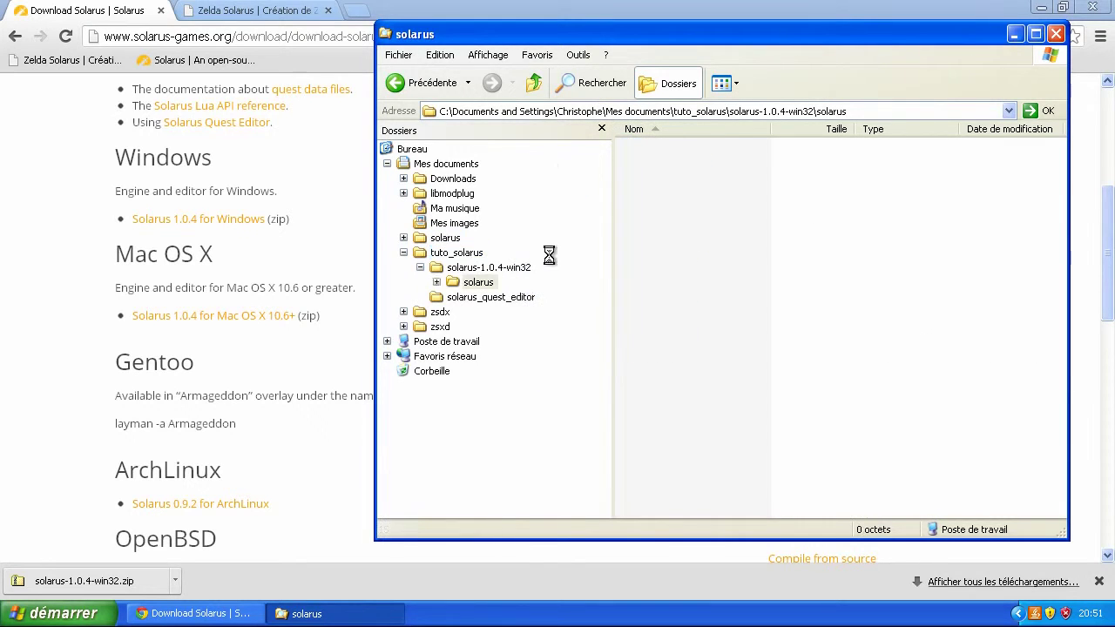
# - Return to the tuto_solarus folder and delete the leftover solarus-1.0.4-win32 folder
pyautogui.click(474, 266)
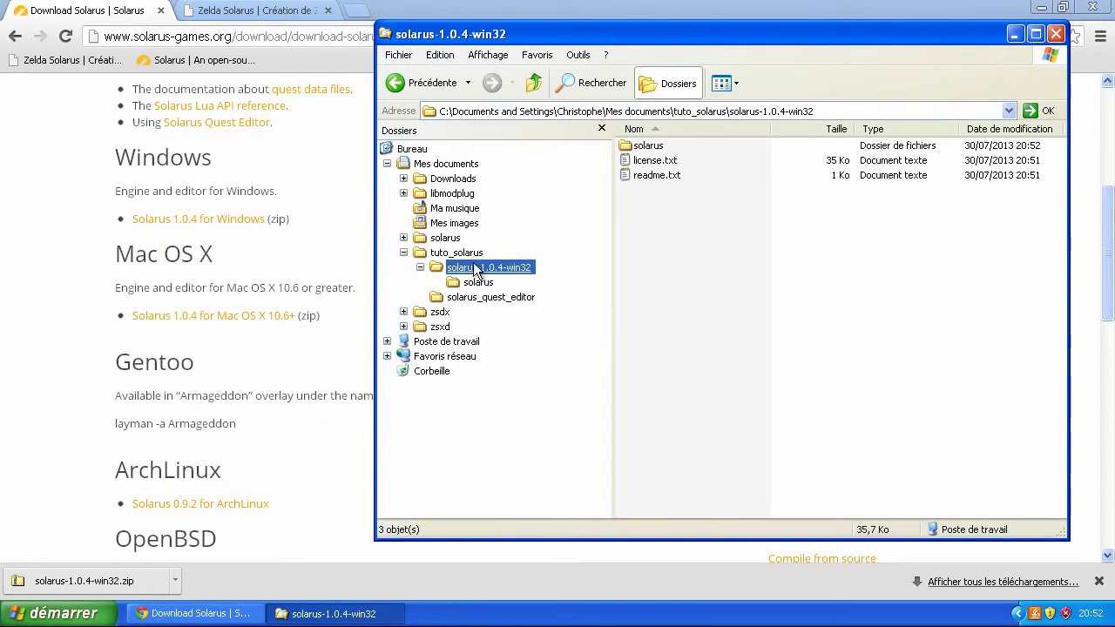
pyautogui.click(466, 253)
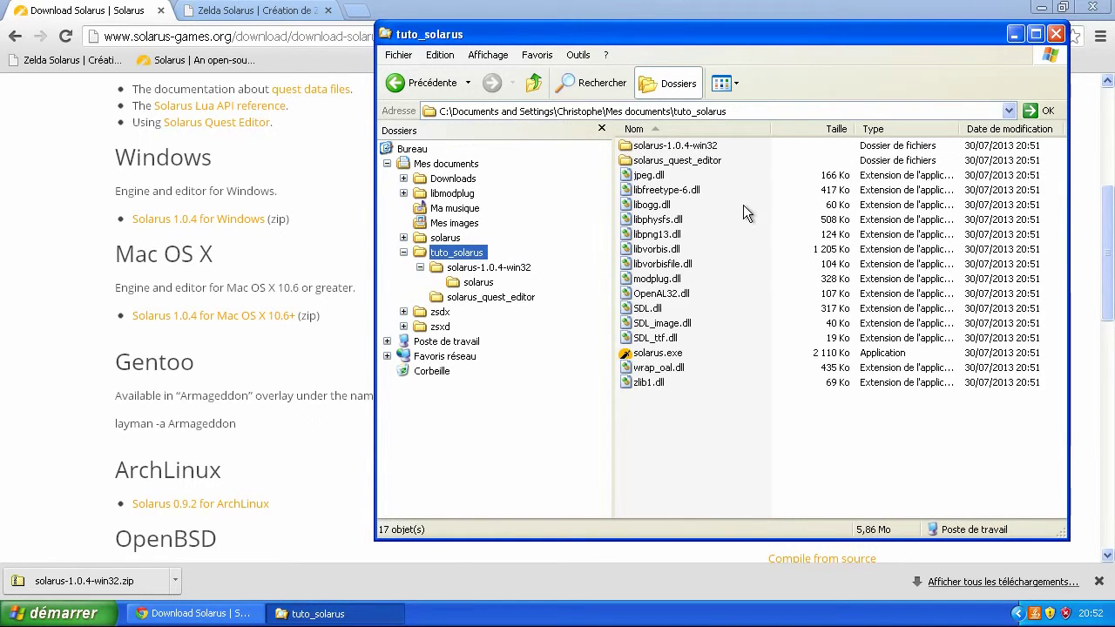
pyautogui.moveTo(731, 168); pyautogui.dragTo(661, 118)
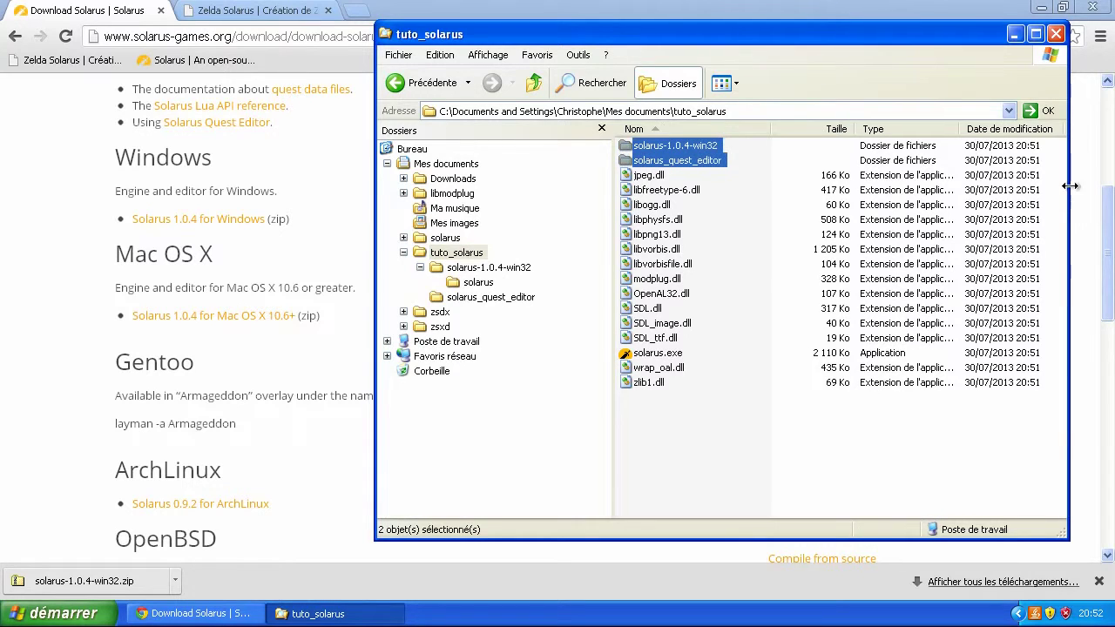
pyautogui.click(759, 258)
pyautogui.click(692, 145)
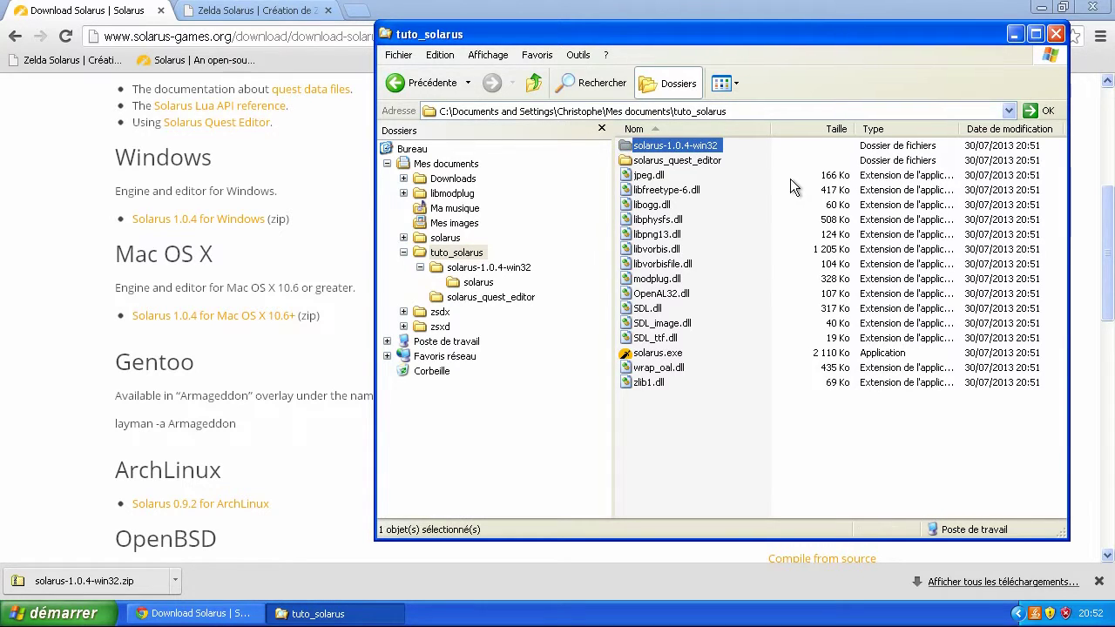
pyautogui.press('Delete')
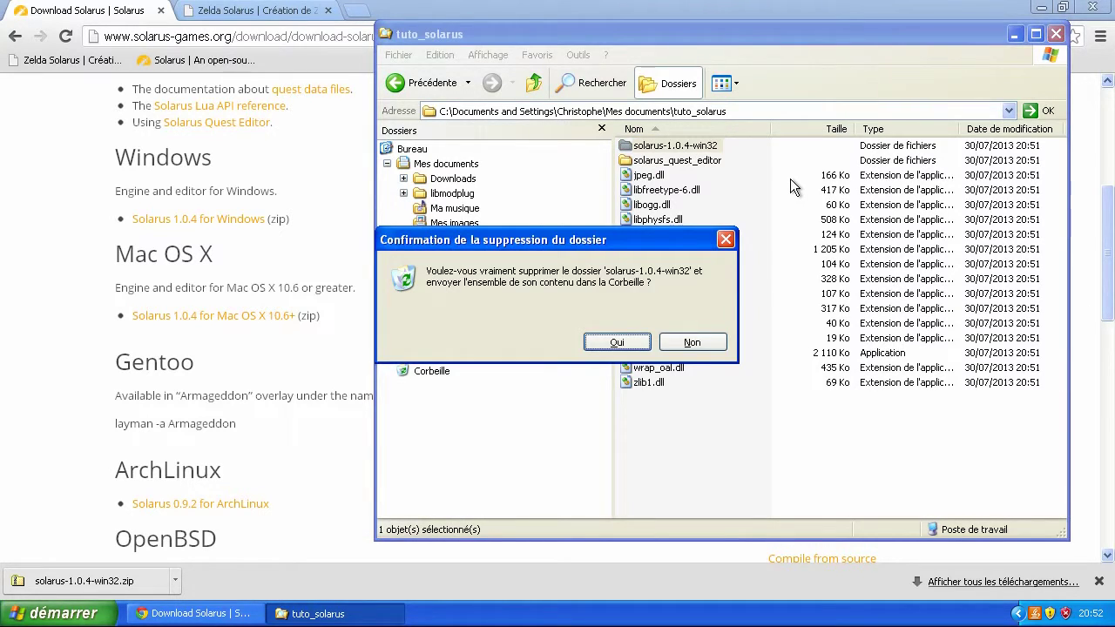
pyautogui.press('Return')
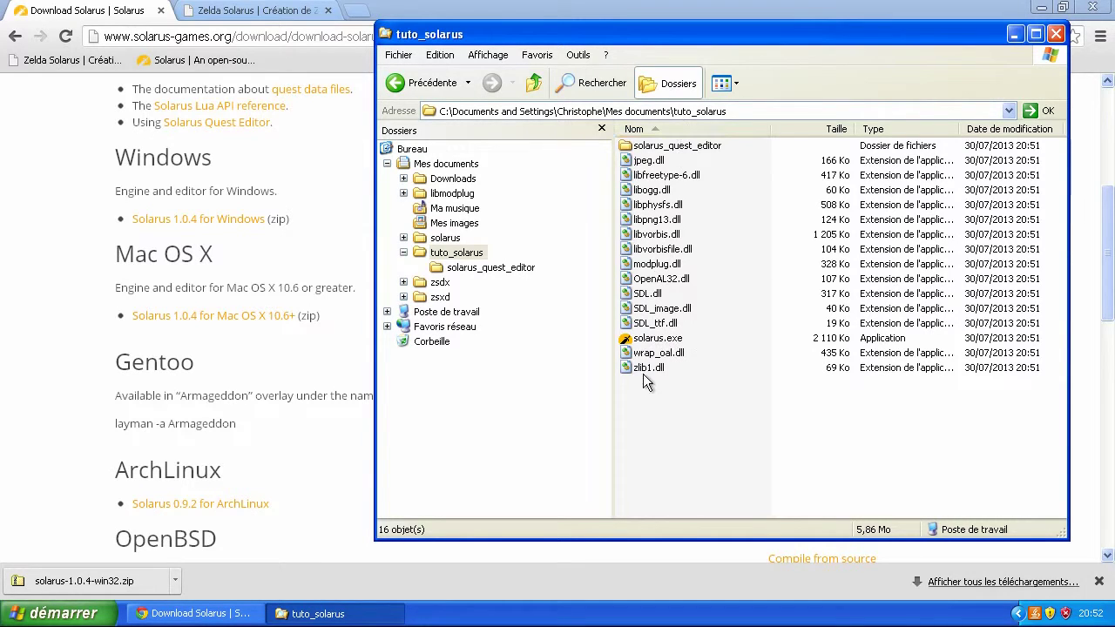
# - Try to run solarus.exe from the tuto_solarus folder, allowing its execution and closing the dialog it opens
pyautogui.click(670, 339)
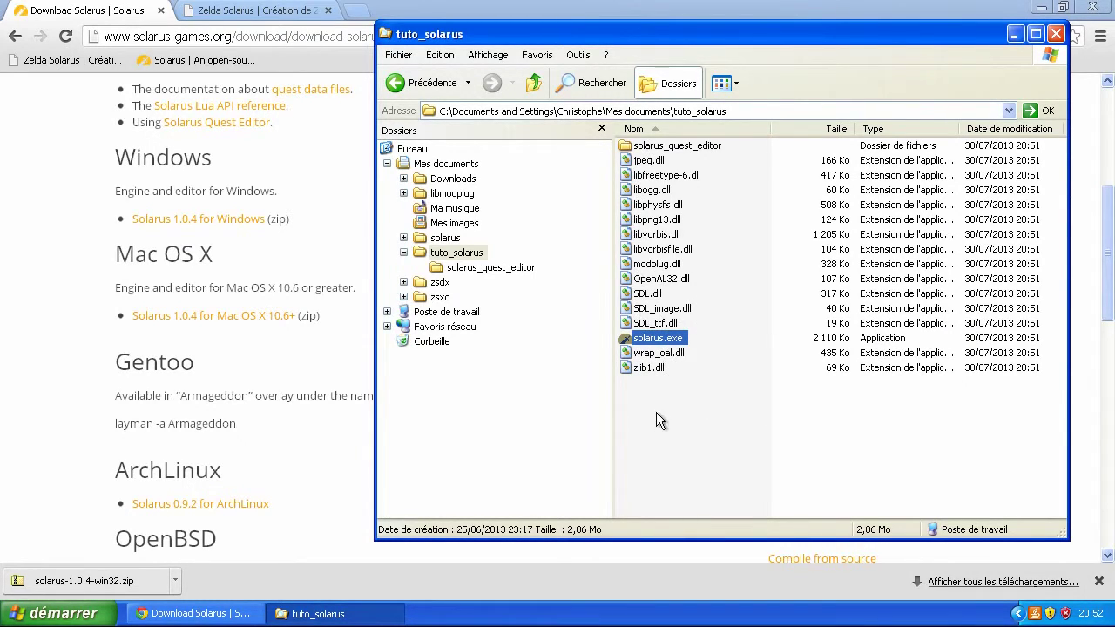
pyautogui.doubleClick(661, 339)
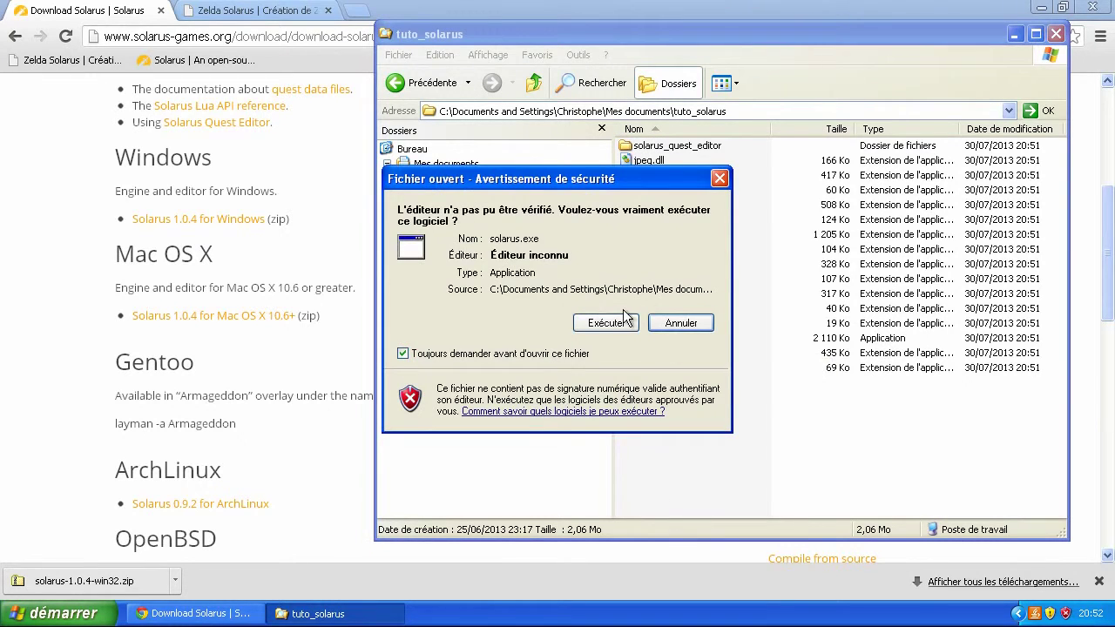
pyautogui.click(583, 320)
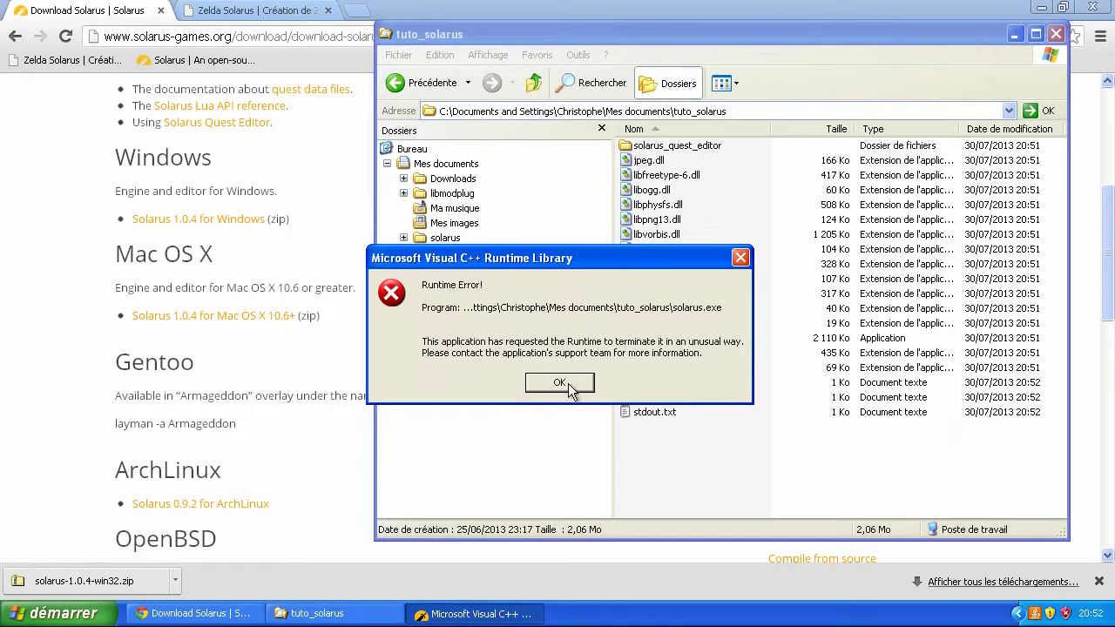
pyautogui.click(566, 381)
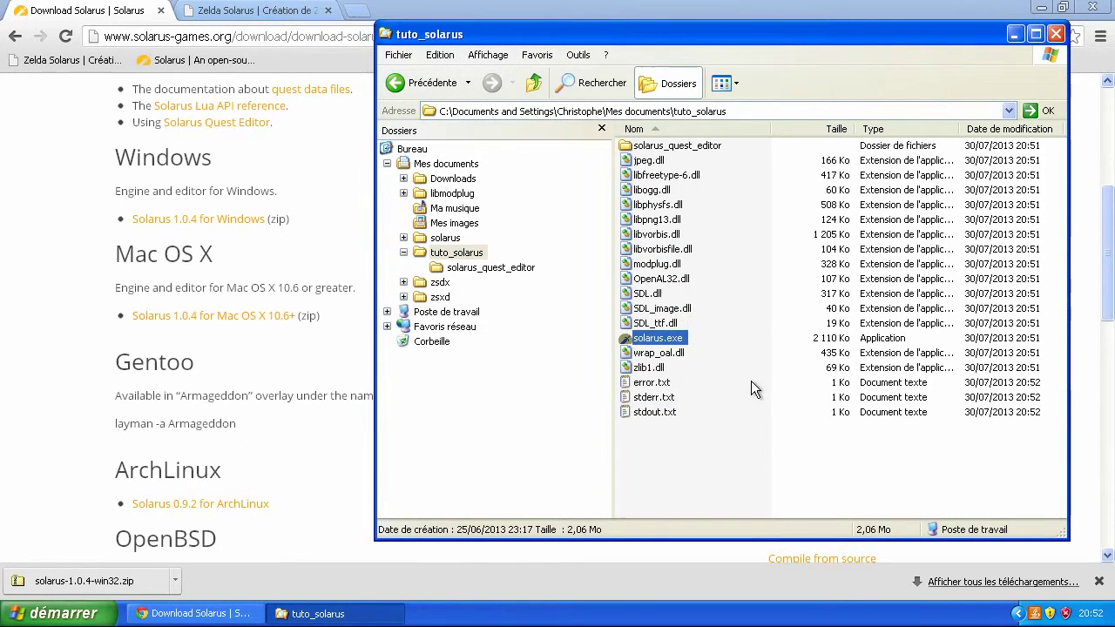
# - Open error.txt in Notepad to read the engine's message, and close the file
pyautogui.click(661, 383)
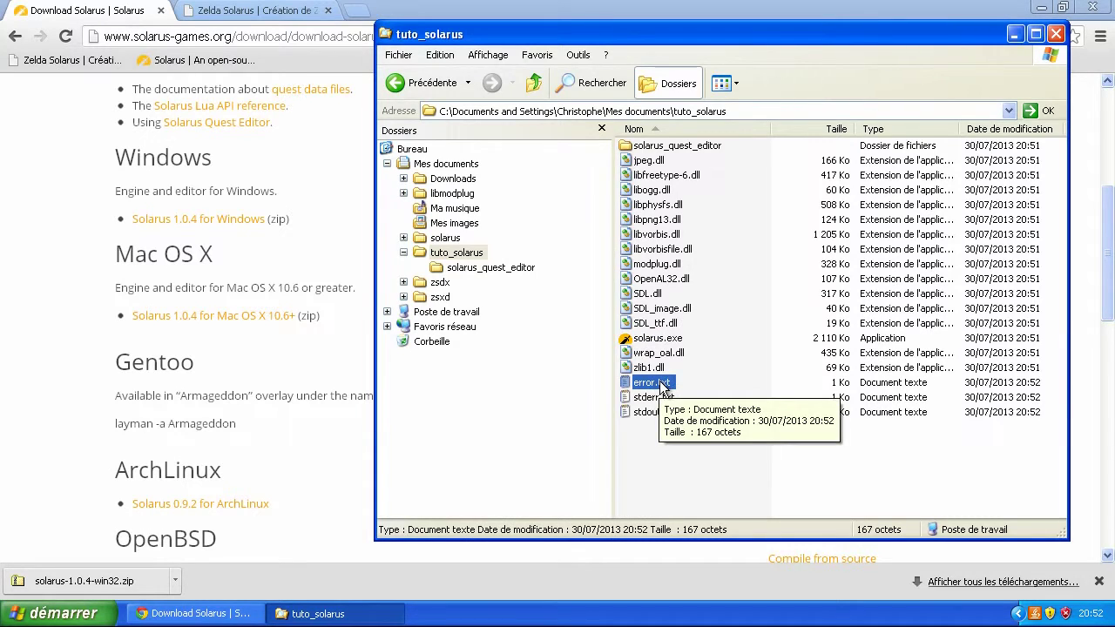
pyautogui.doubleClick(664, 383)
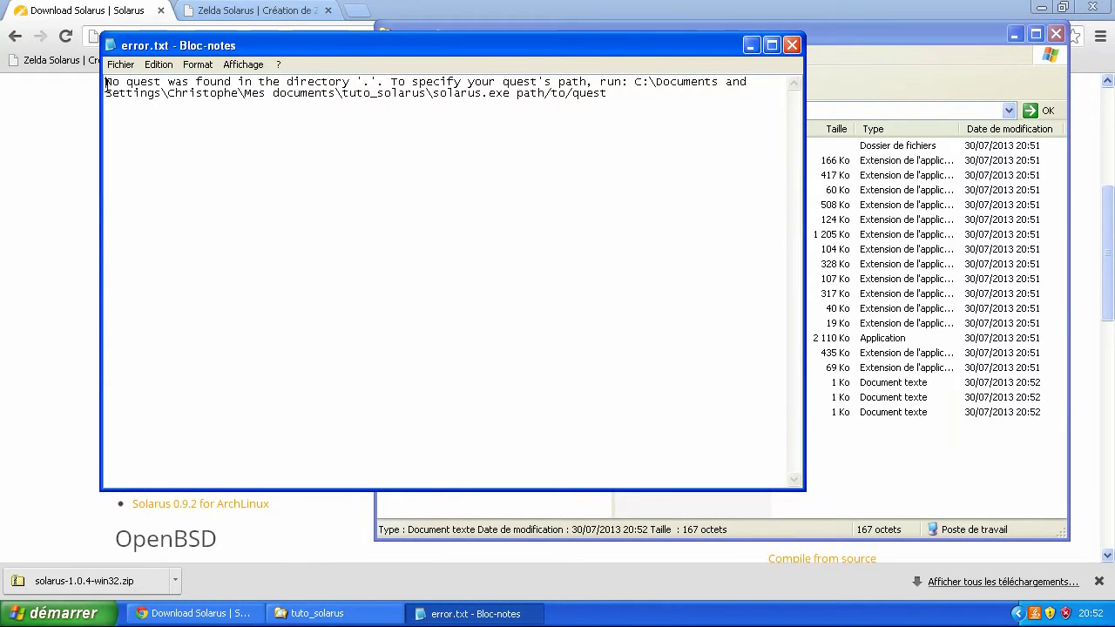
pyautogui.doubleClick(366, 84)
pyautogui.click(790, 44)
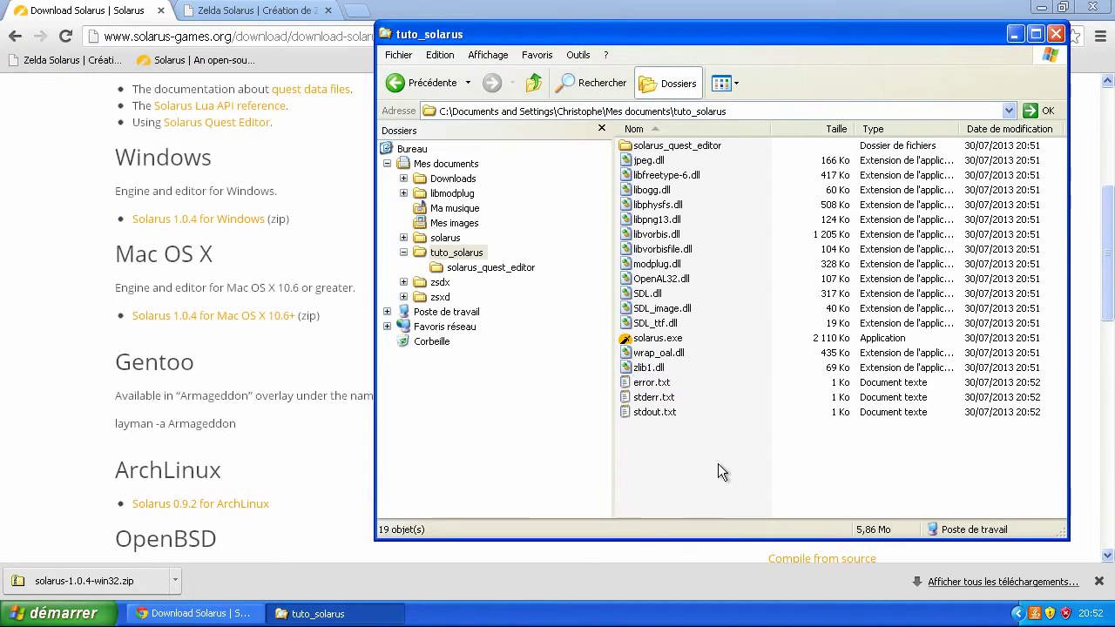
# - Launch solarus-editor-1.0.2.jar from the solarus_quest_editor folder and cancel the initial request for a project directory
pyautogui.doubleClick(691, 148)
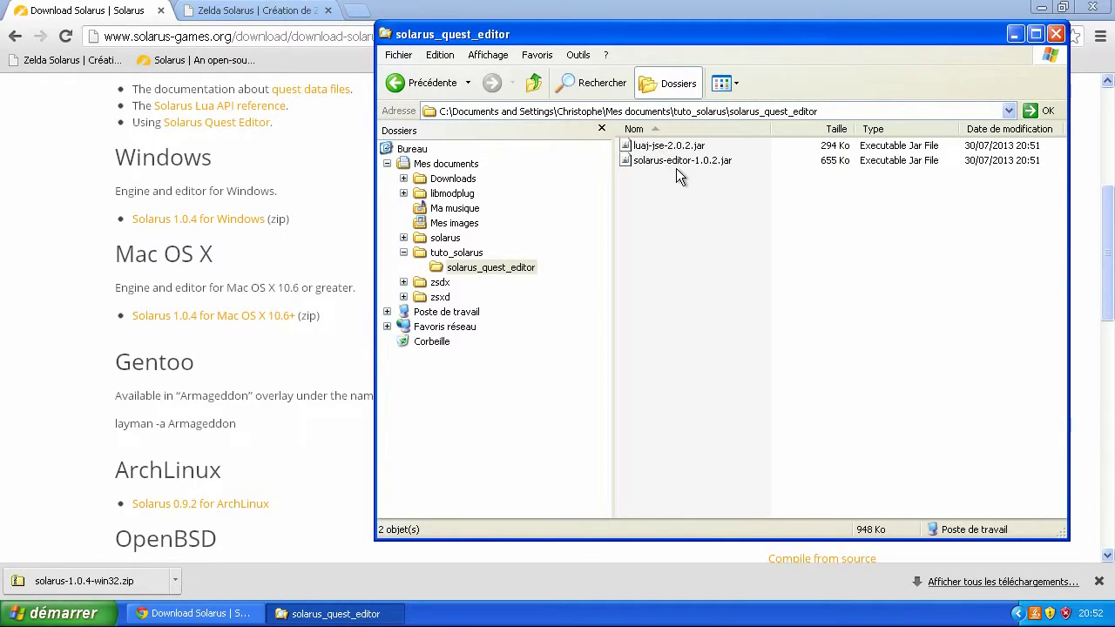
pyautogui.click(701, 151)
pyautogui.click(704, 162)
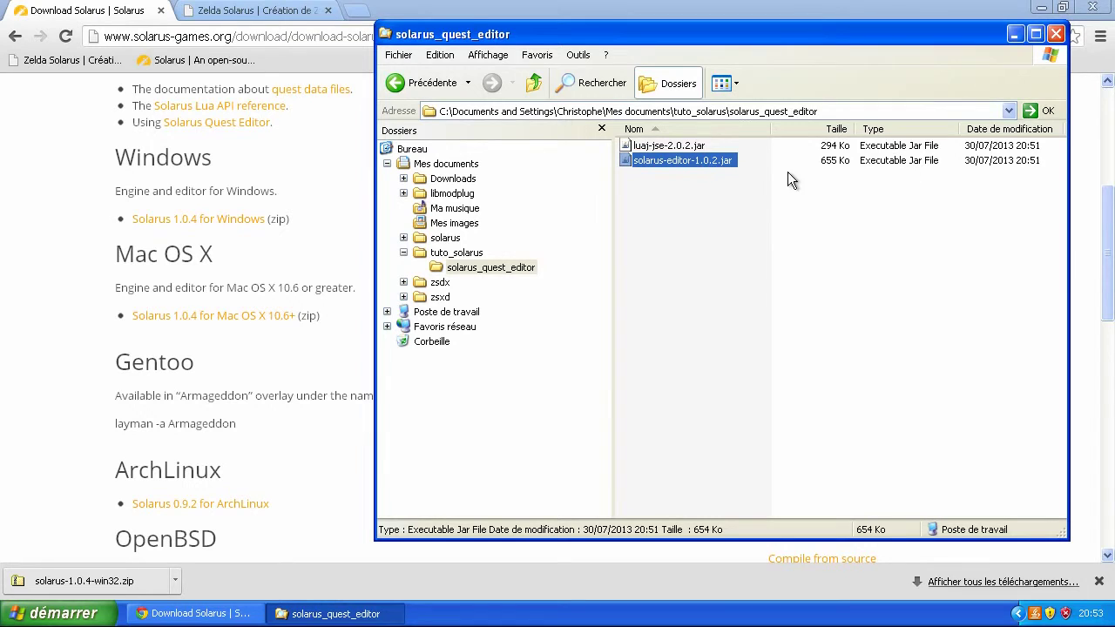
pyautogui.rightClick(712, 158)
pyautogui.click(712, 157)
pyautogui.click(717, 185)
pyautogui.click(721, 163)
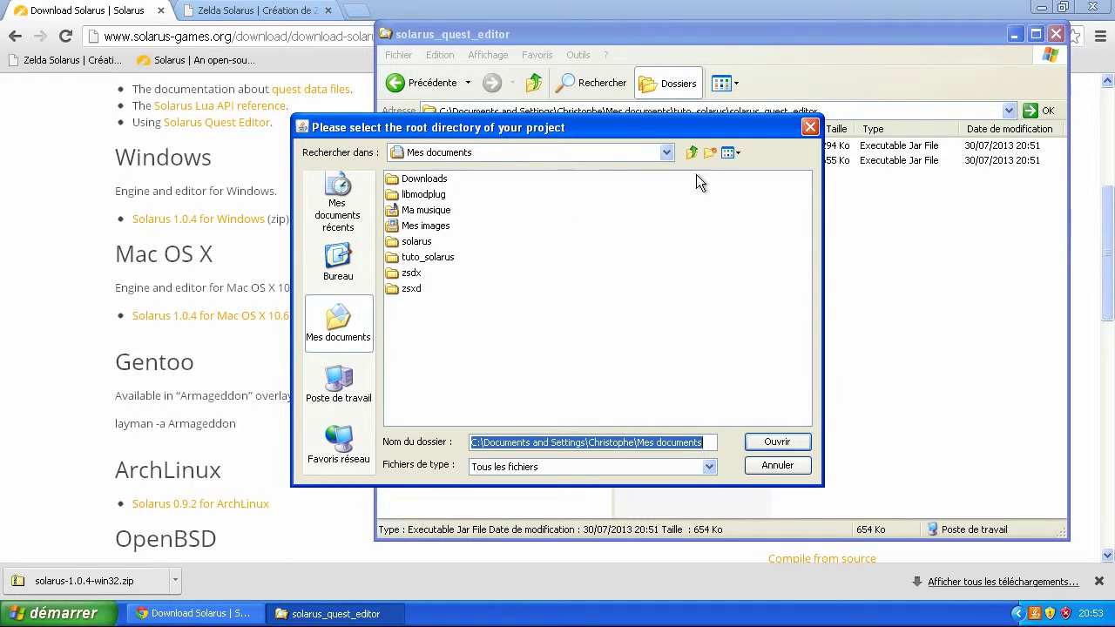
pyautogui.click(776, 465)
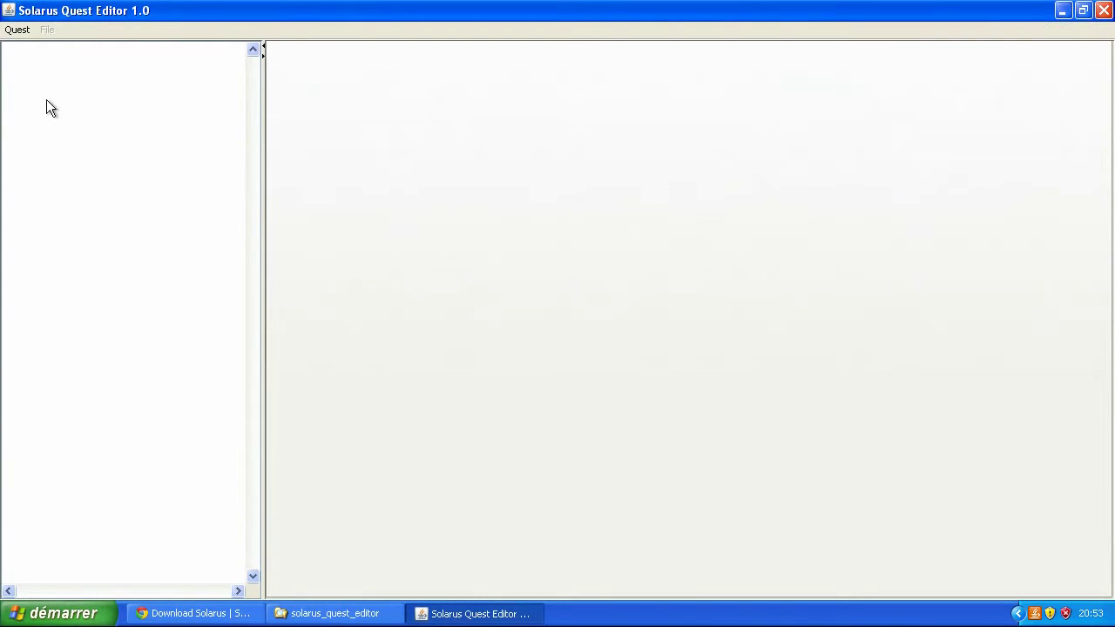
# - Create a new quest with the tuto_solarus folder in Mes documents as the project's root directory
pyautogui.click(19, 29)
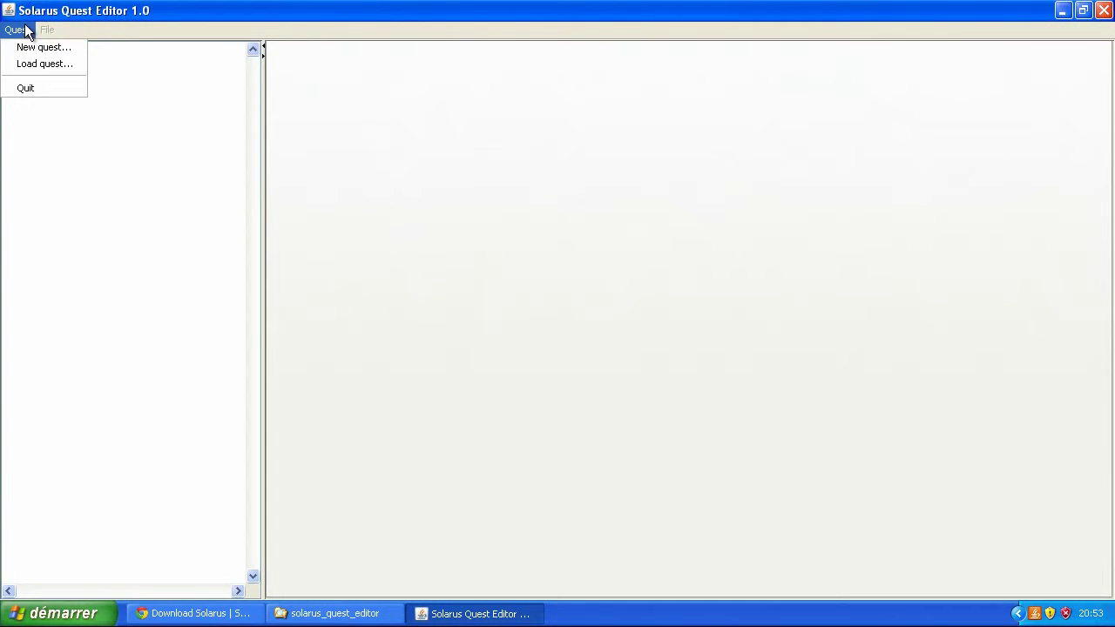
pyautogui.click(68, 51)
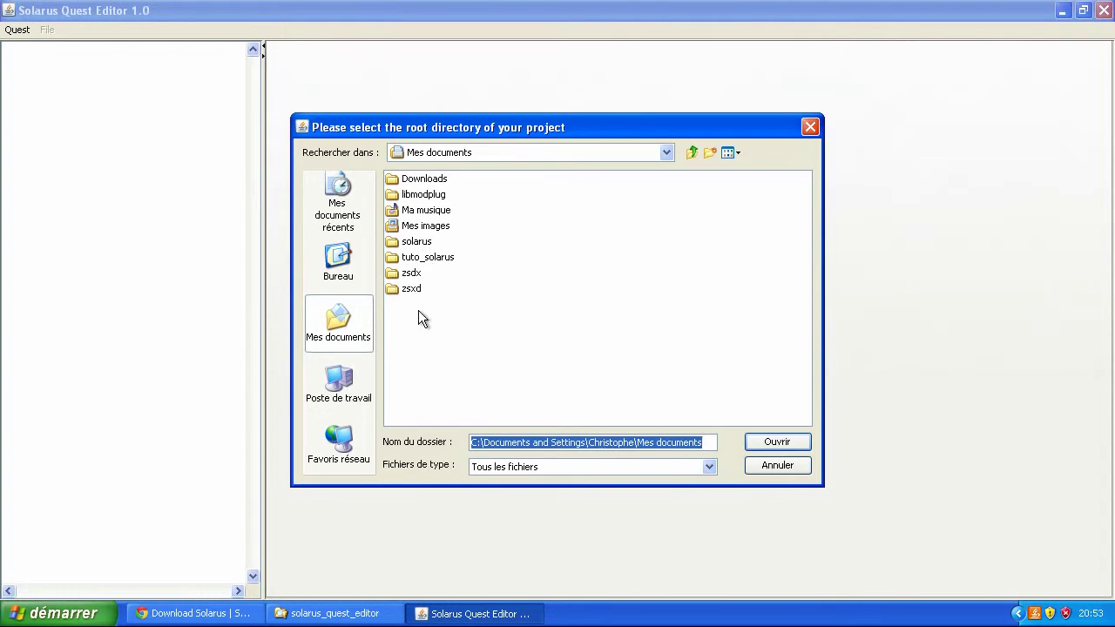
pyautogui.click(435, 259)
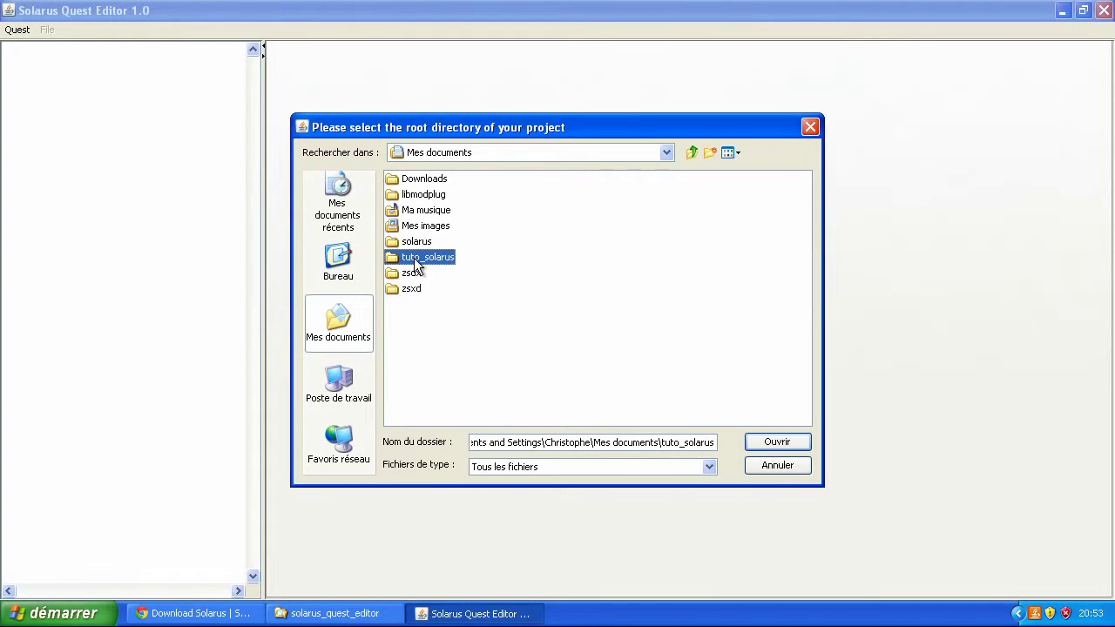
pyautogui.click(777, 443)
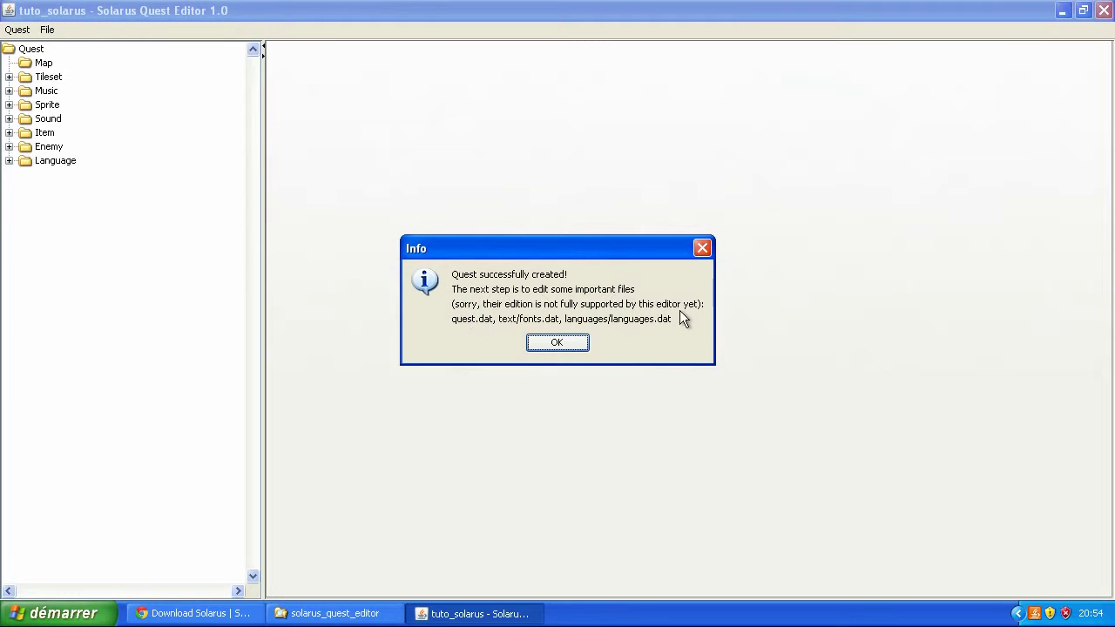
pyautogui.click(565, 343)
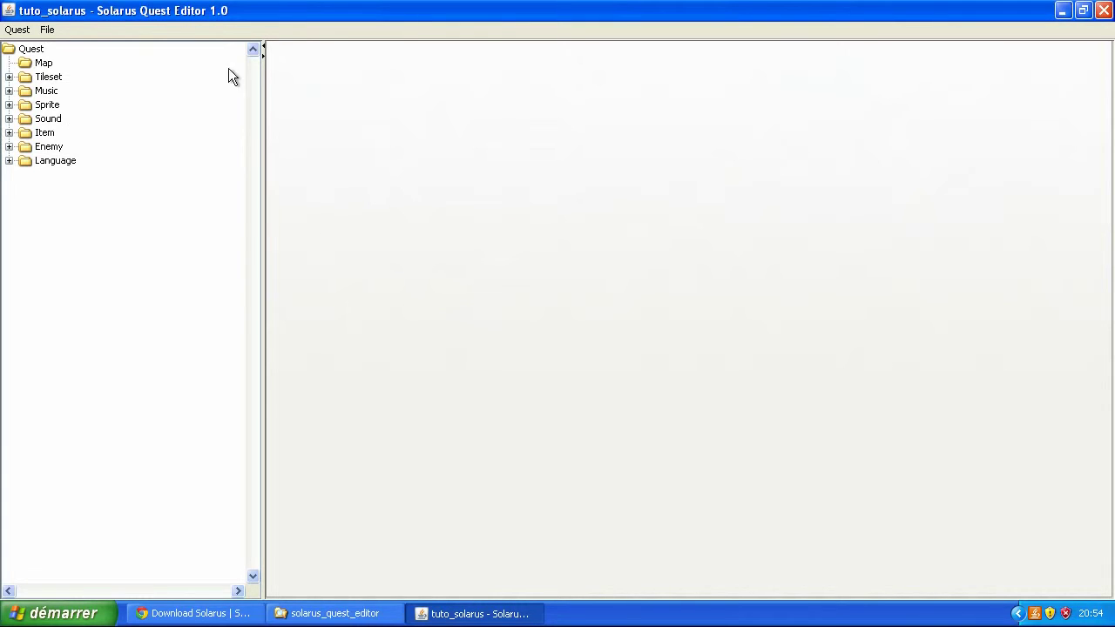
# - Switch to Windows Explorer and display the tuto_solarus folder to examine the files created for the new quest
pyautogui.click(33, 50)
pyautogui.click(326, 612)
pyautogui.click(466, 255)
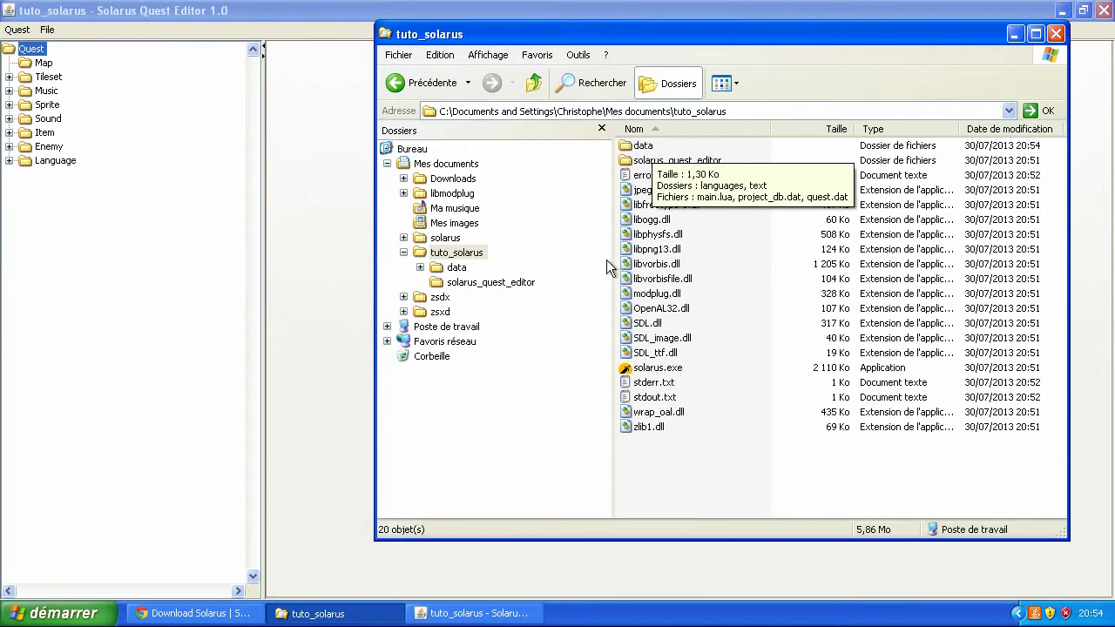
pyautogui.click(471, 254)
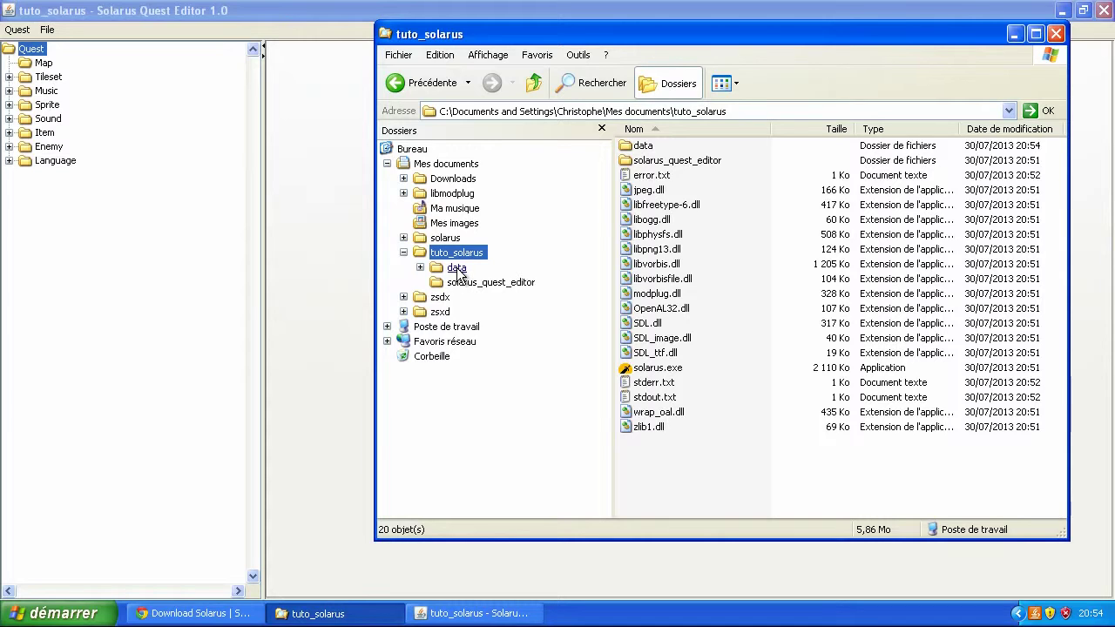
# - Examine the contents of the new quest's data folder and its languages and text subfolders
pyautogui.click(457, 270)
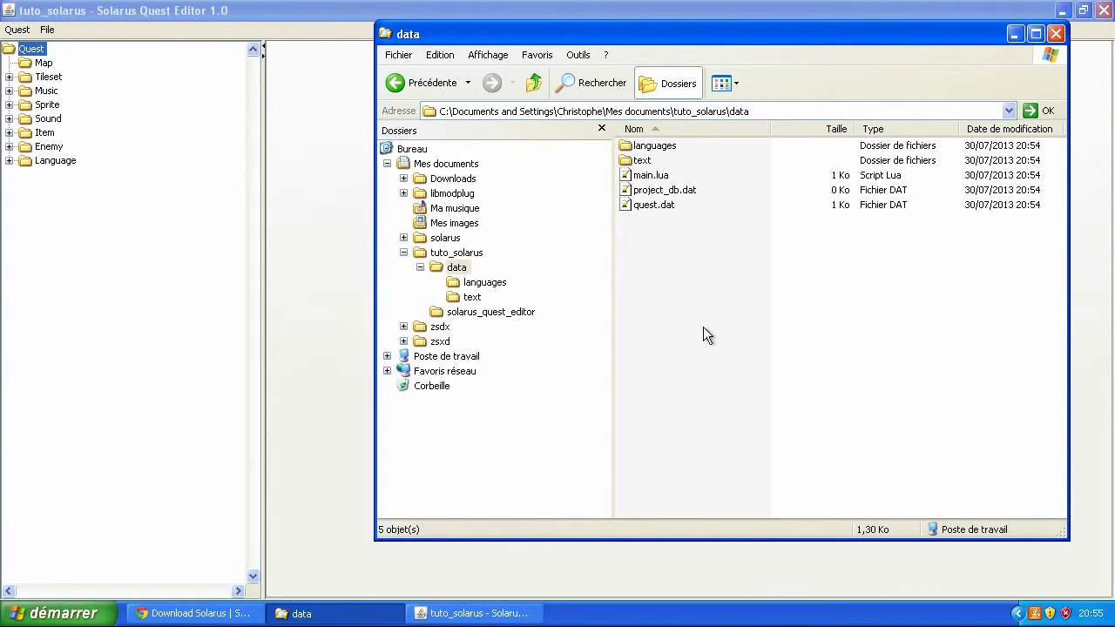
pyautogui.click(458, 269)
pyautogui.click(721, 291)
pyautogui.click(477, 284)
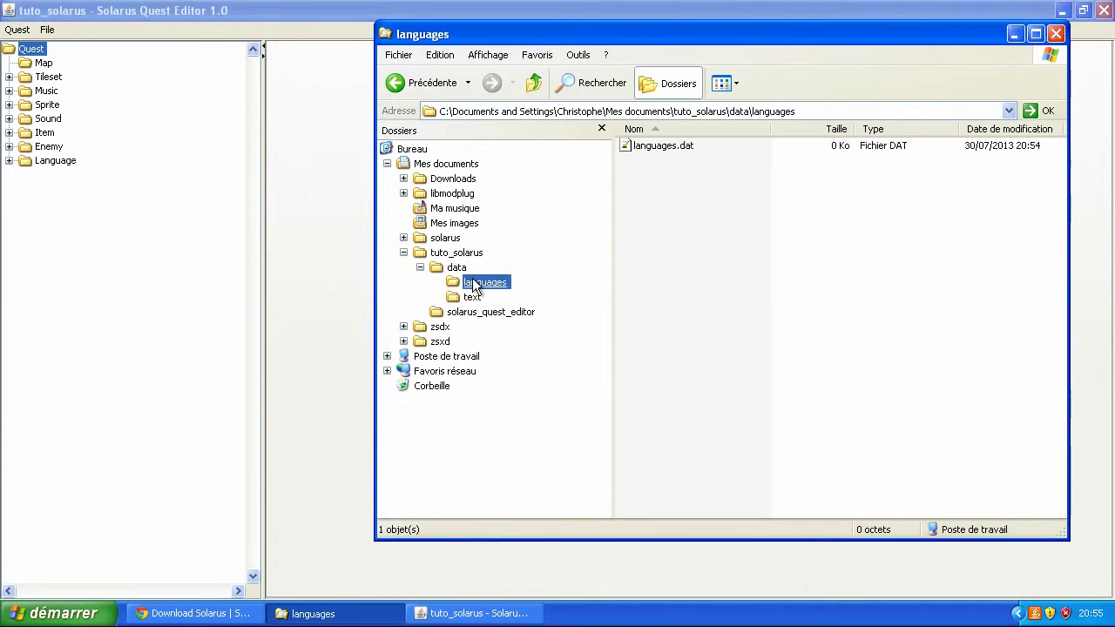
pyautogui.click(477, 298)
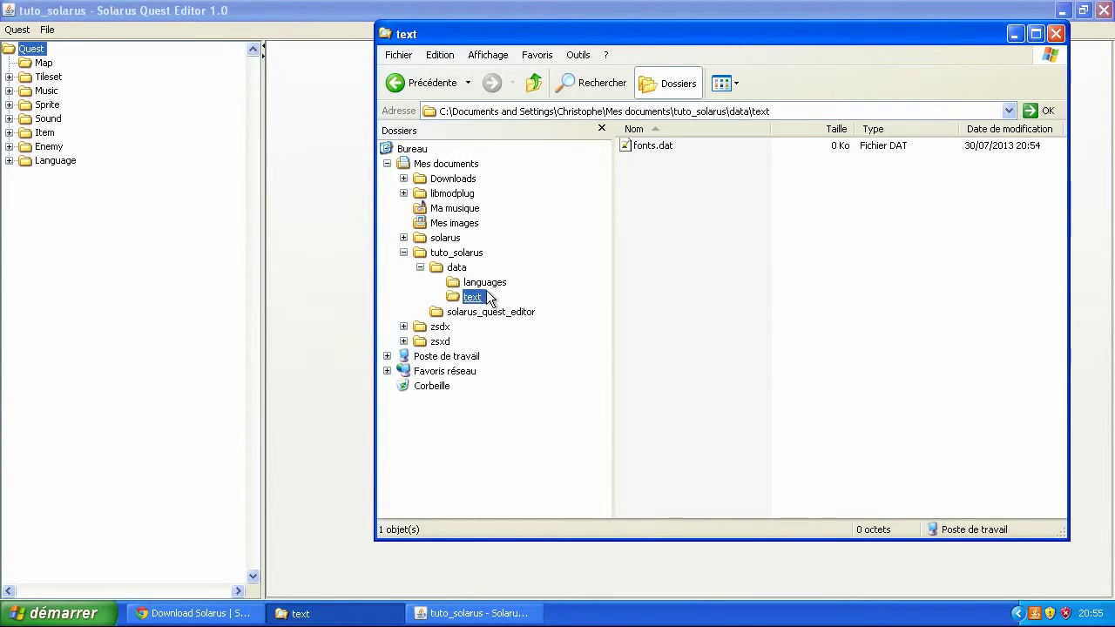
pyautogui.click(464, 270)
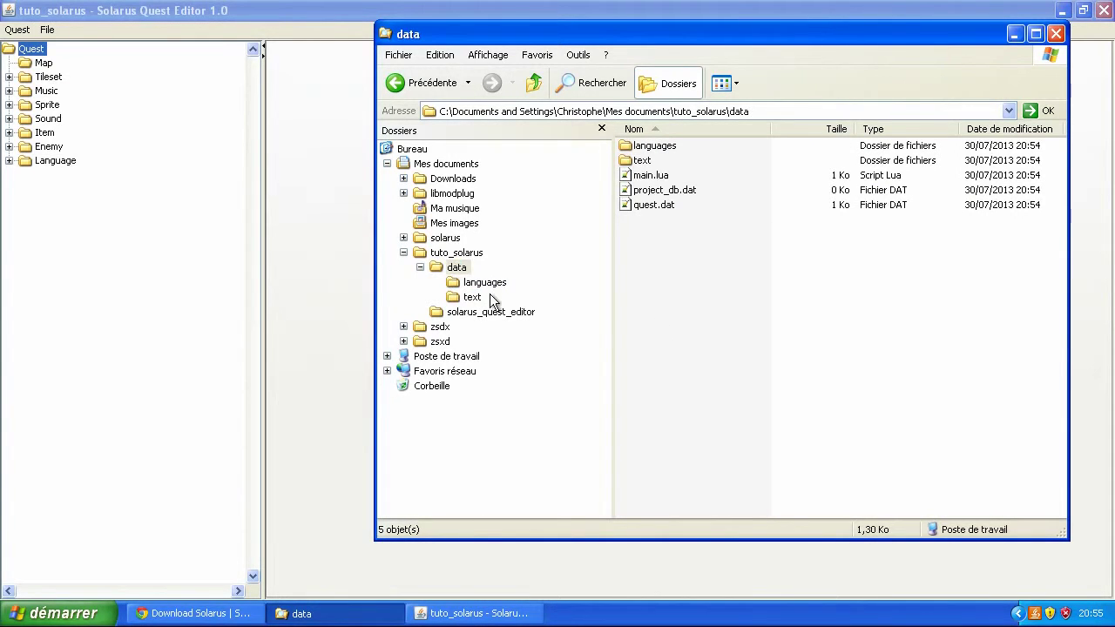
pyautogui.click(459, 269)
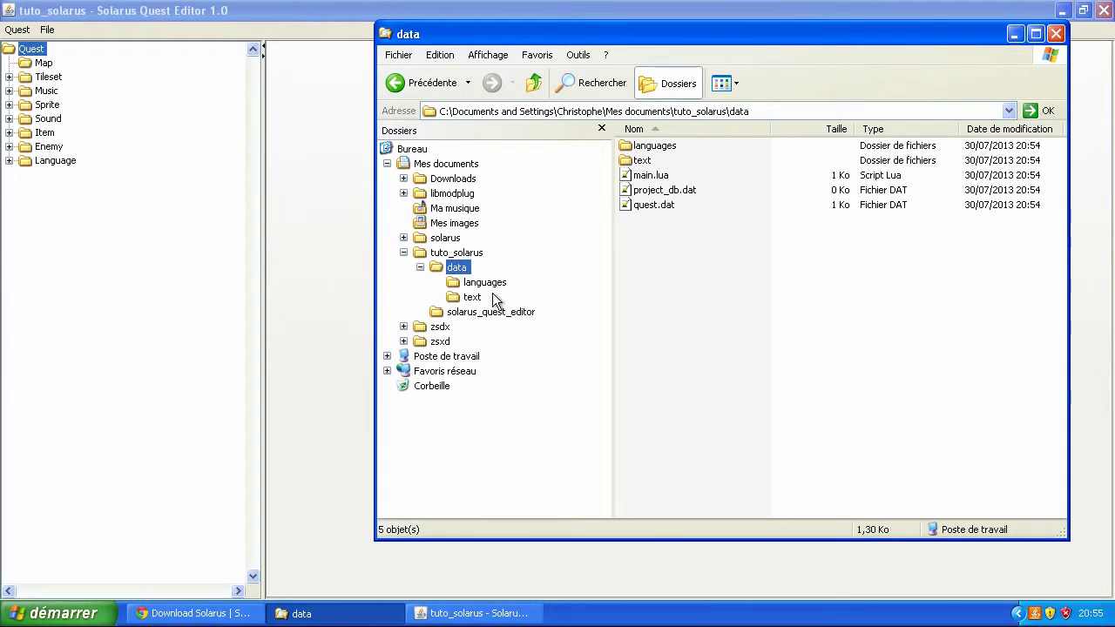
pyautogui.click(671, 324)
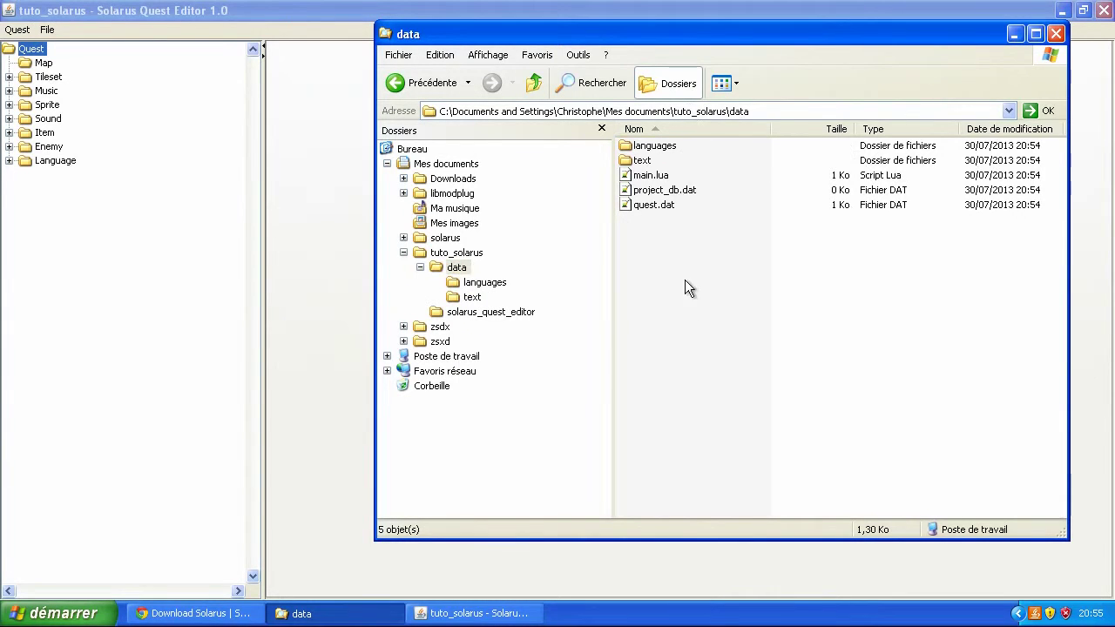
# - Run solarus.exe from the tuto_solarus folder to test the new quest, and close the game window
pyautogui.click(476, 258)
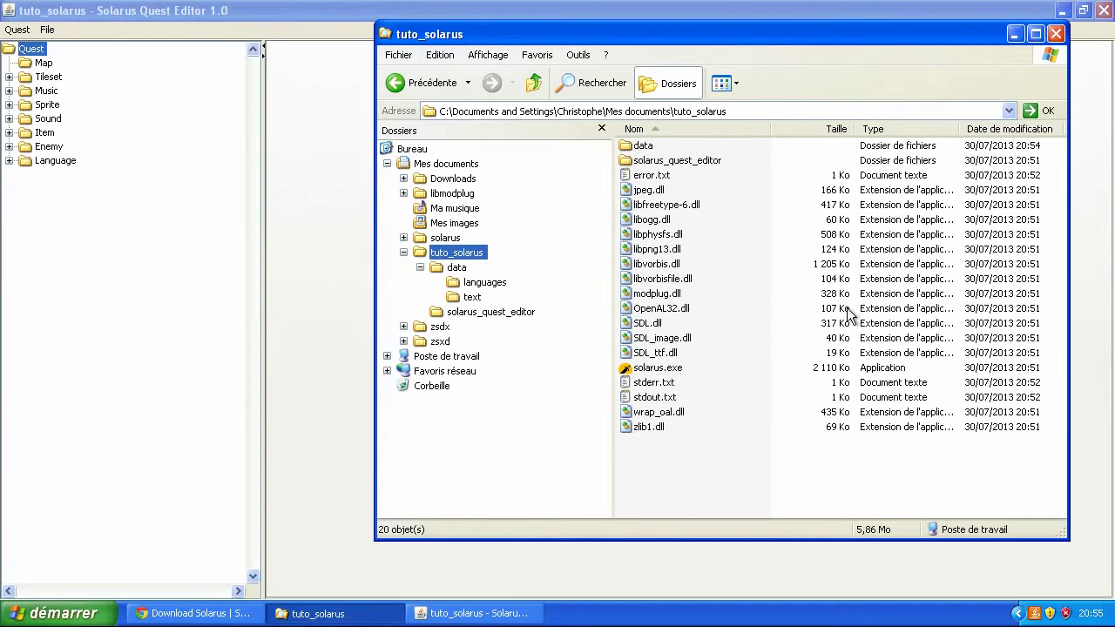
pyautogui.click(792, 331)
pyautogui.doubleClick(671, 368)
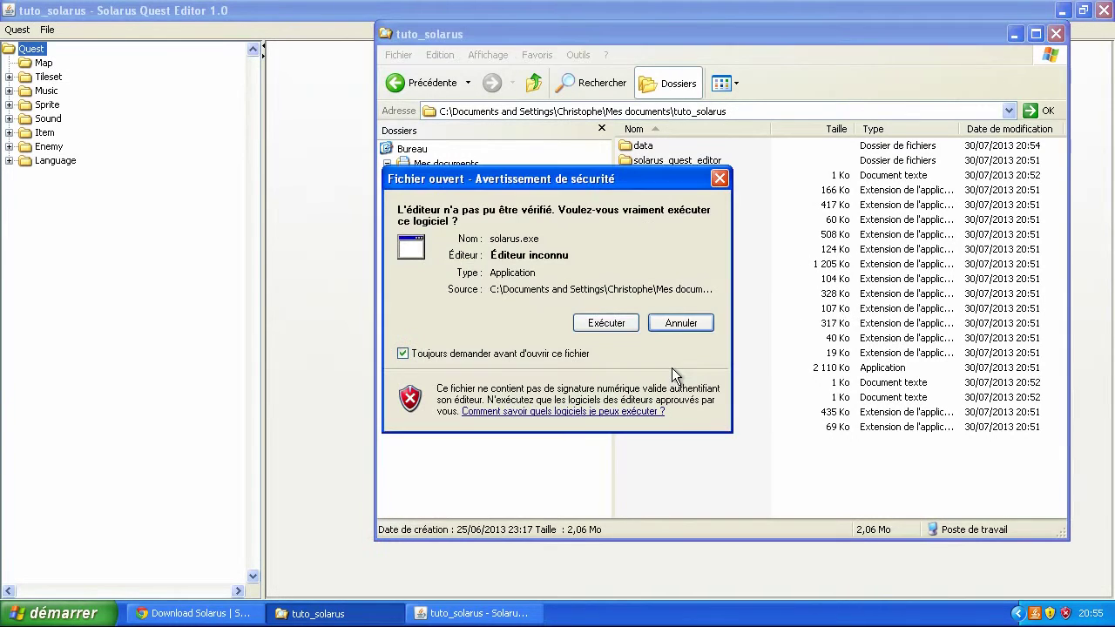
pyautogui.click(606, 324)
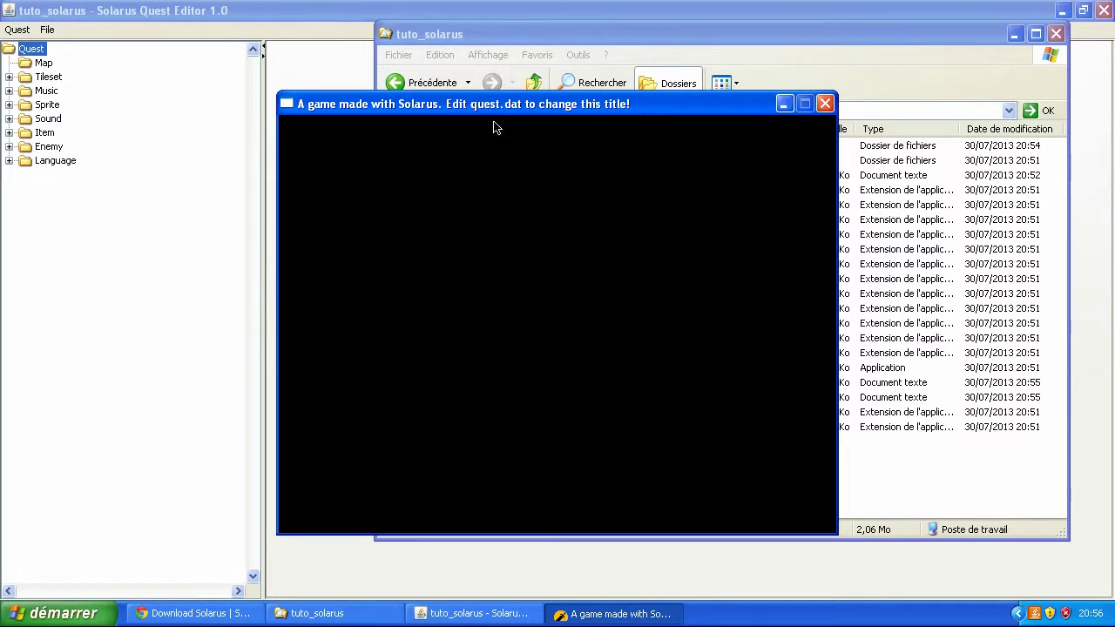
pyautogui.click(823, 103)
# - Open quest.dat from the data folder in Notepad++ and look over its contents
pyautogui.doubleClick(644, 148)
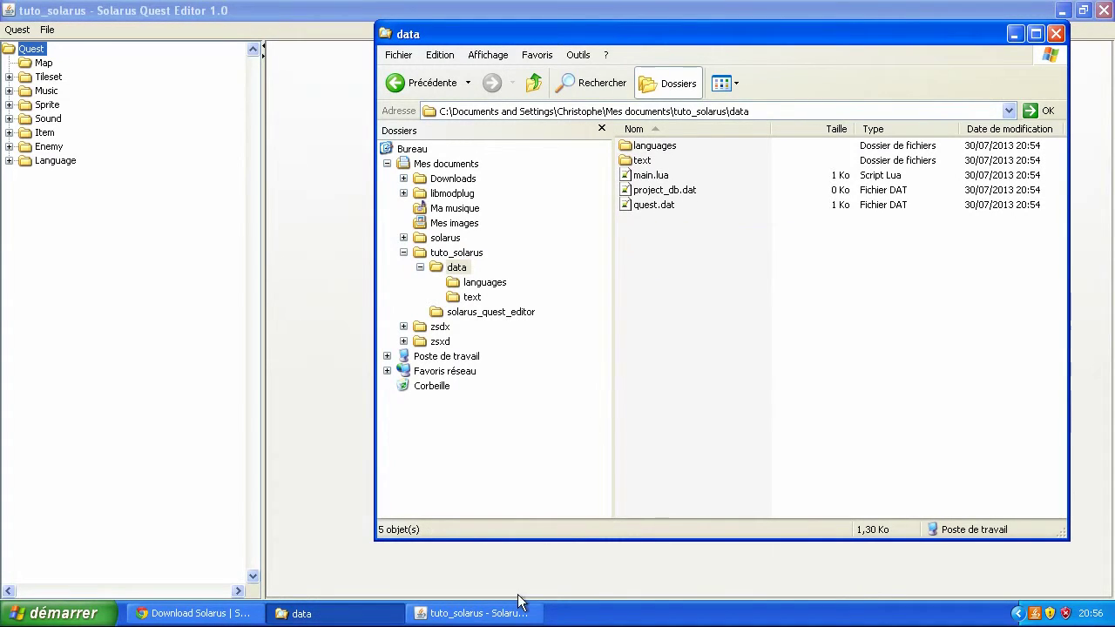
pyautogui.doubleClick(649, 204)
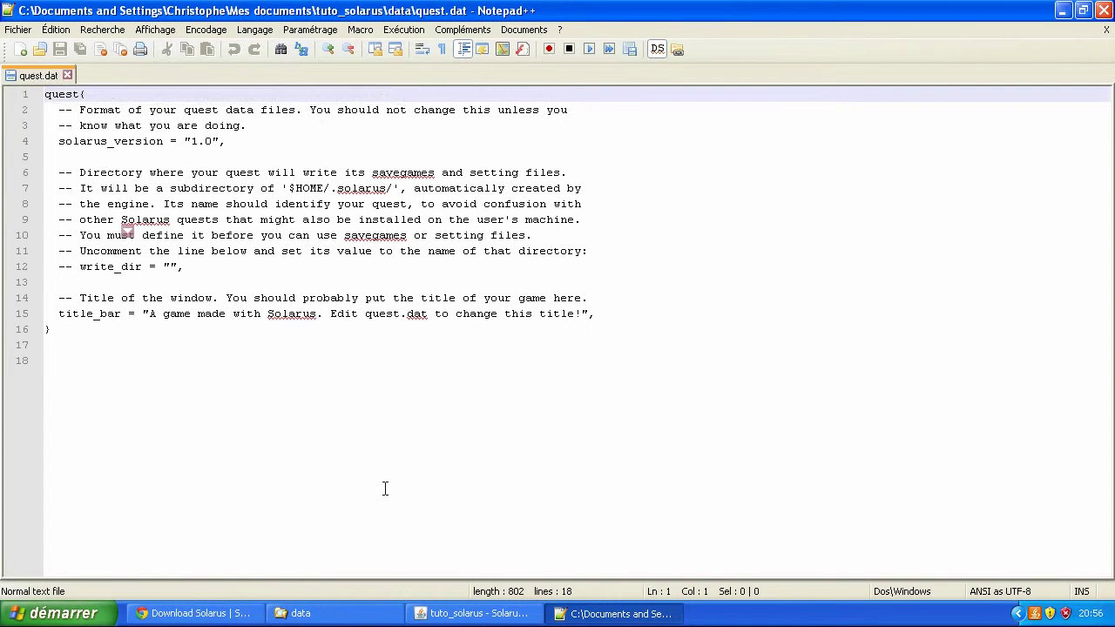
pyautogui.click(503, 434)
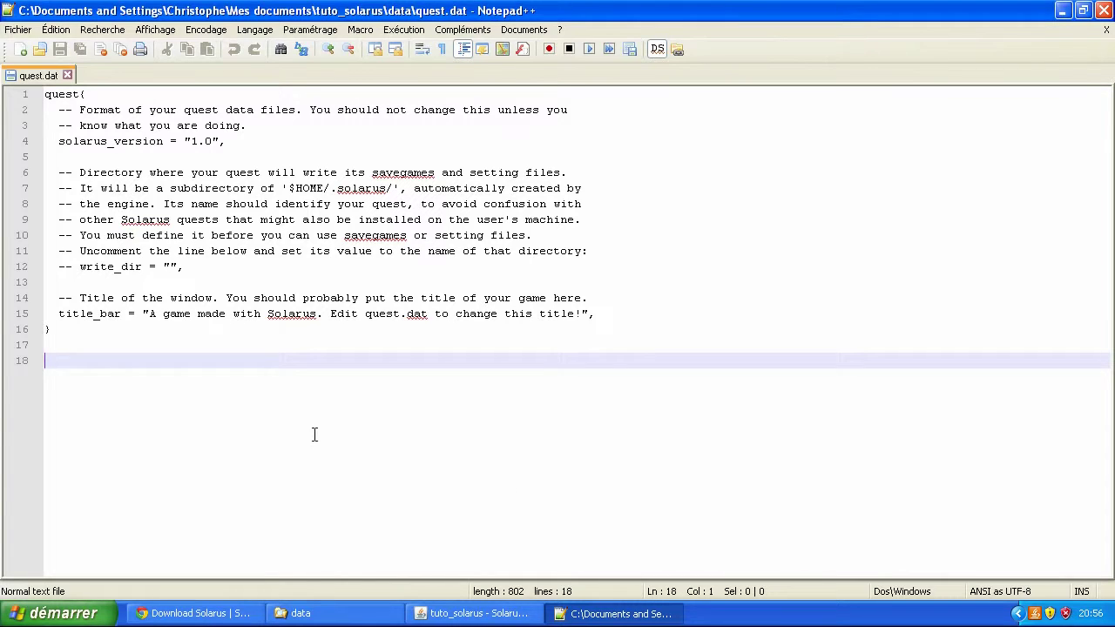
pyautogui.click(319, 266)
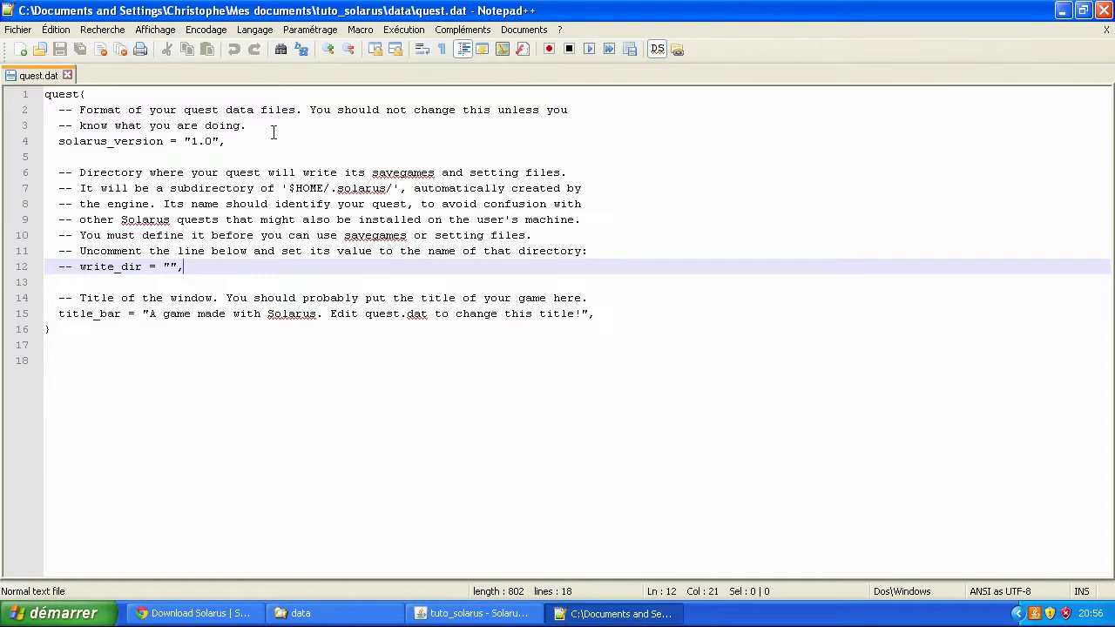
pyautogui.click(45, 94)
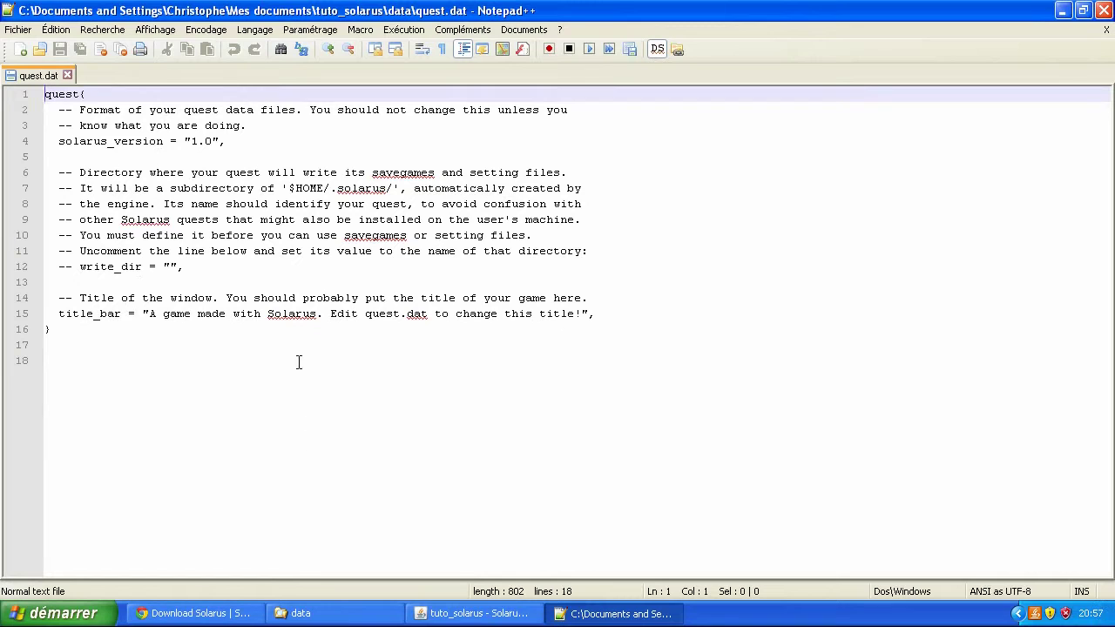
pyautogui.click(389, 126)
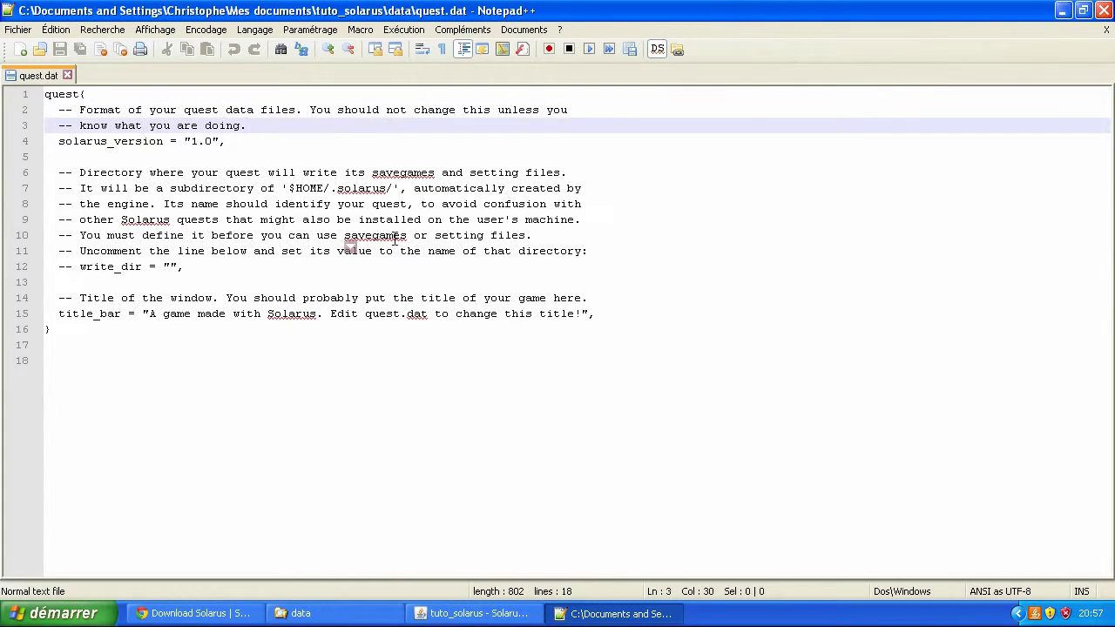
# - Examine the solarus_version line, the commented write_dir line and its explanatory comments in quest.dat
pyautogui.moveTo(230, 140); pyautogui.dragTo(5, 142)
pyautogui.click(246, 141)
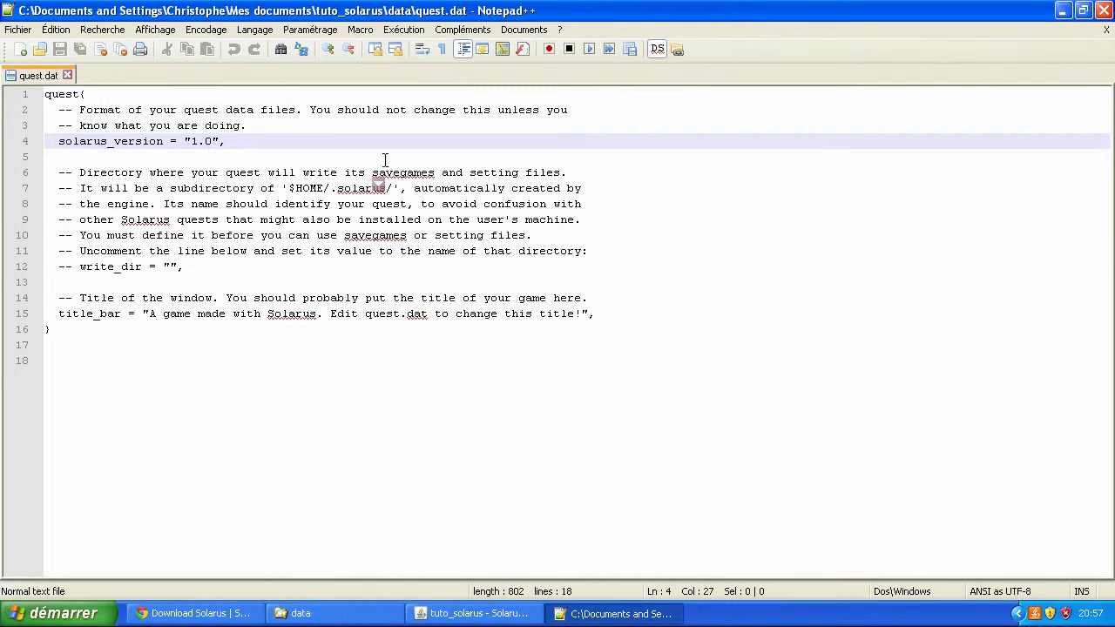
pyautogui.click(204, 141)
pyautogui.click(146, 284)
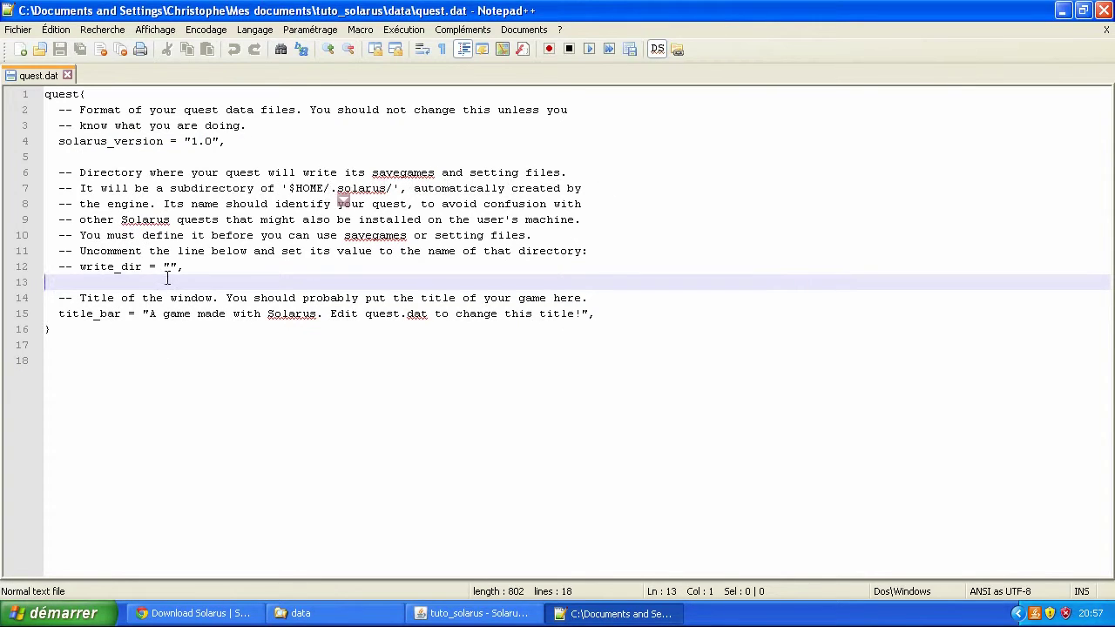
pyautogui.moveTo(205, 267); pyautogui.dragTo(42, 268)
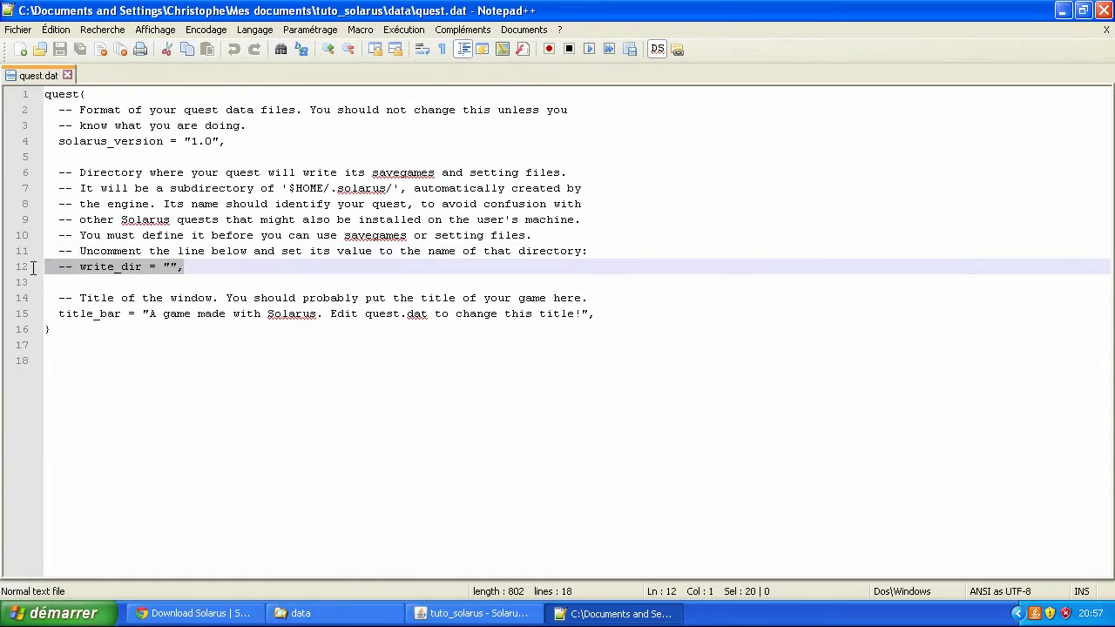
pyautogui.click(194, 279)
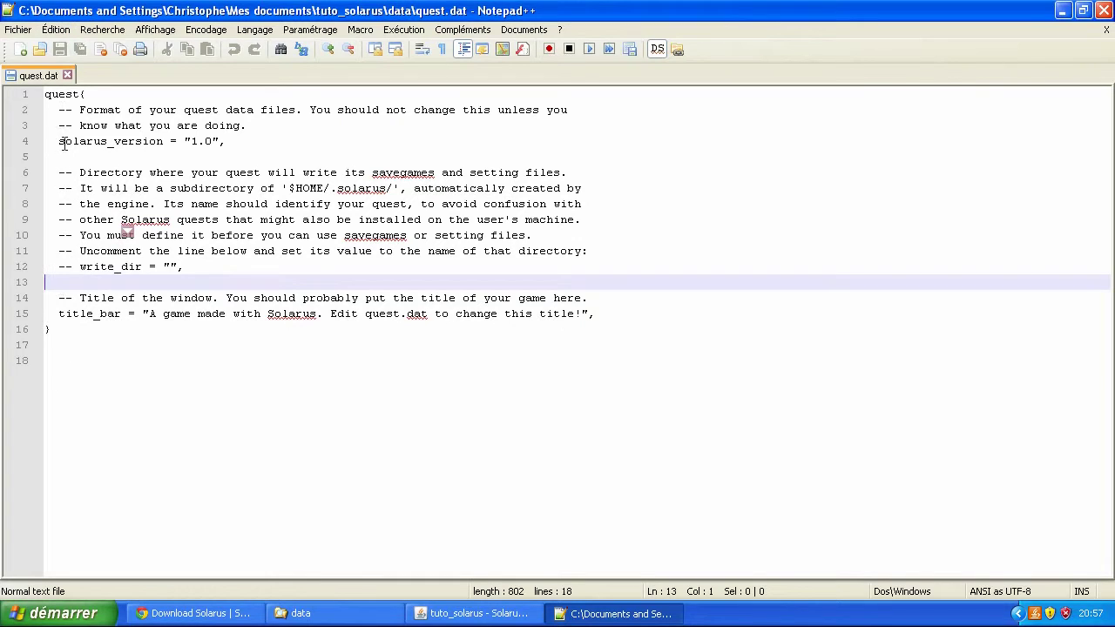
pyautogui.click(63, 252)
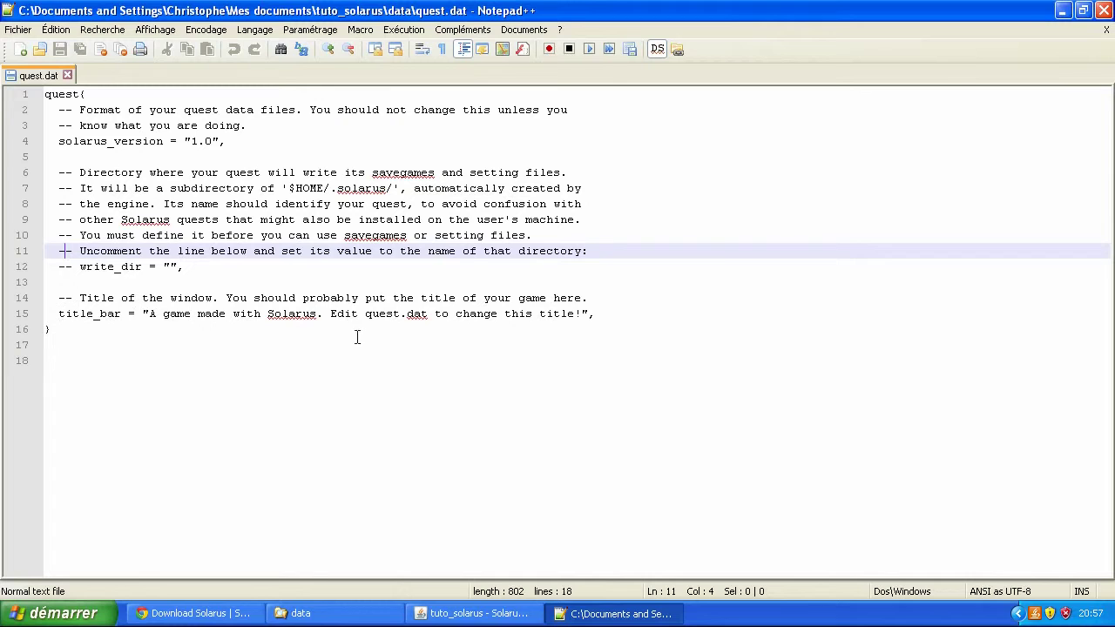
# - Clear the default title_bar text in quest.dat and begin the new window title with "N"
pyautogui.moveTo(150, 314); pyautogui.dragTo(580, 315)
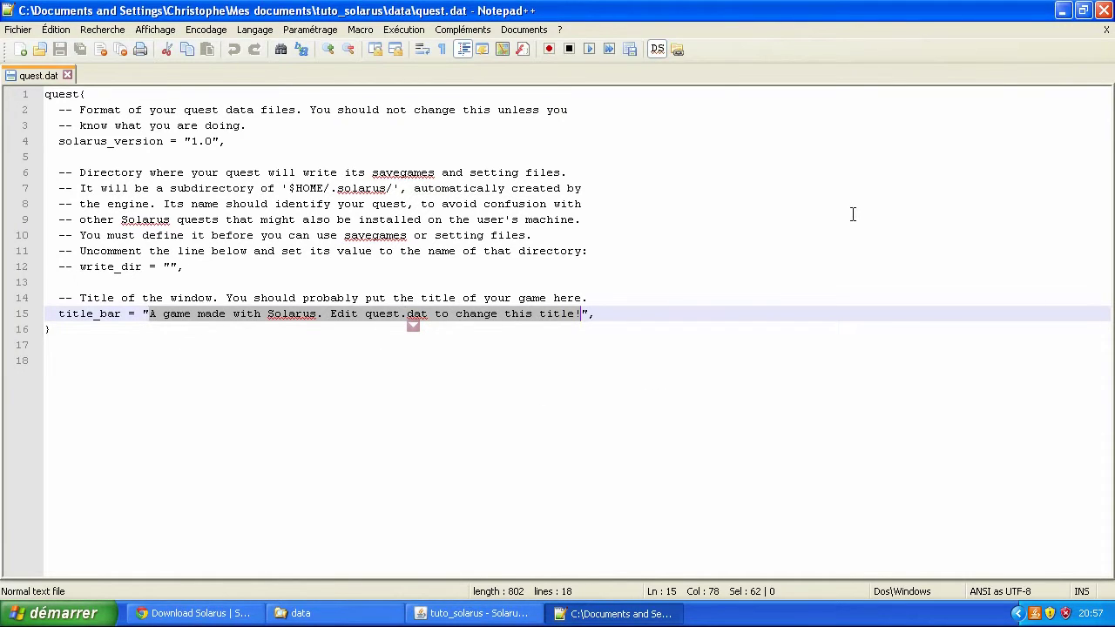
pyautogui.press('Delete')
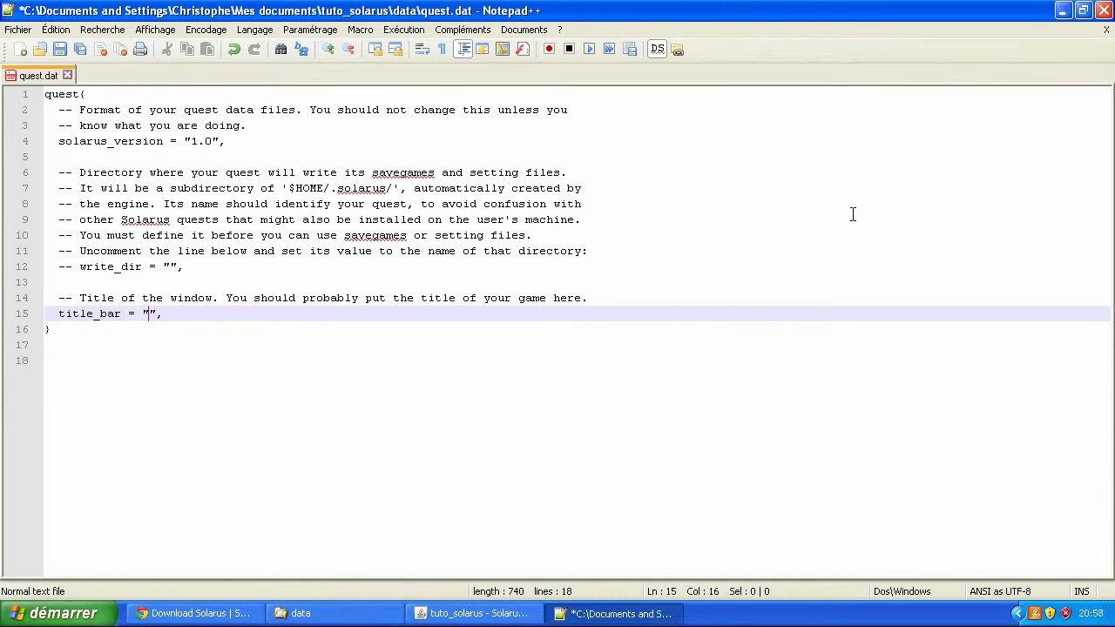
pyautogui.write('N')
pyautogui.click(852, 214)
pyautogui.press('BackSpace')
pyautogui.press('Down')
pyautogui.press('Up')
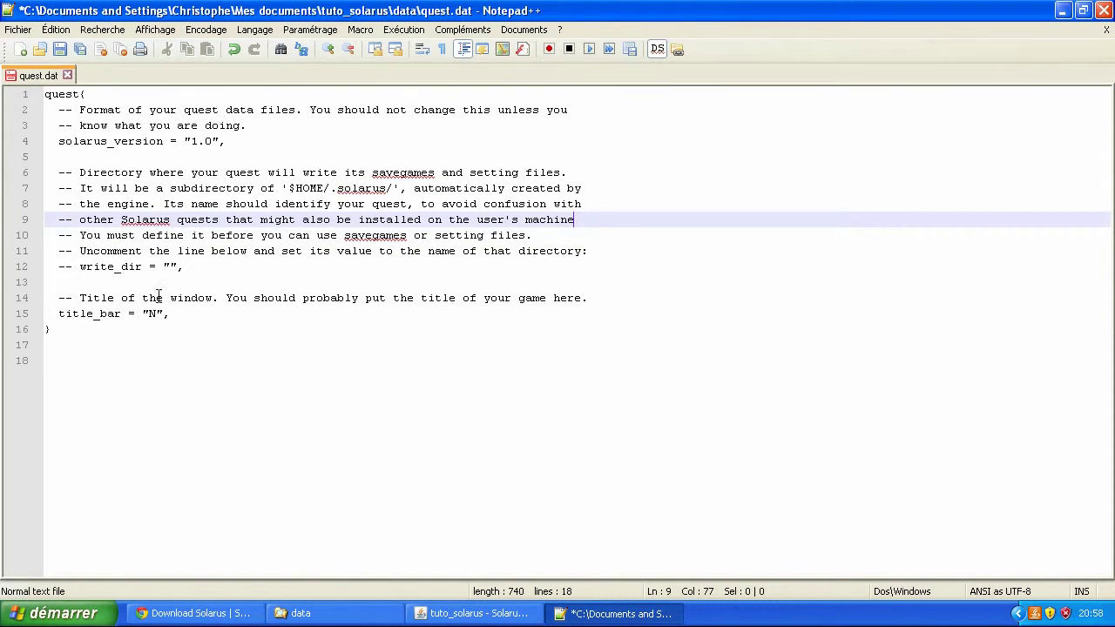